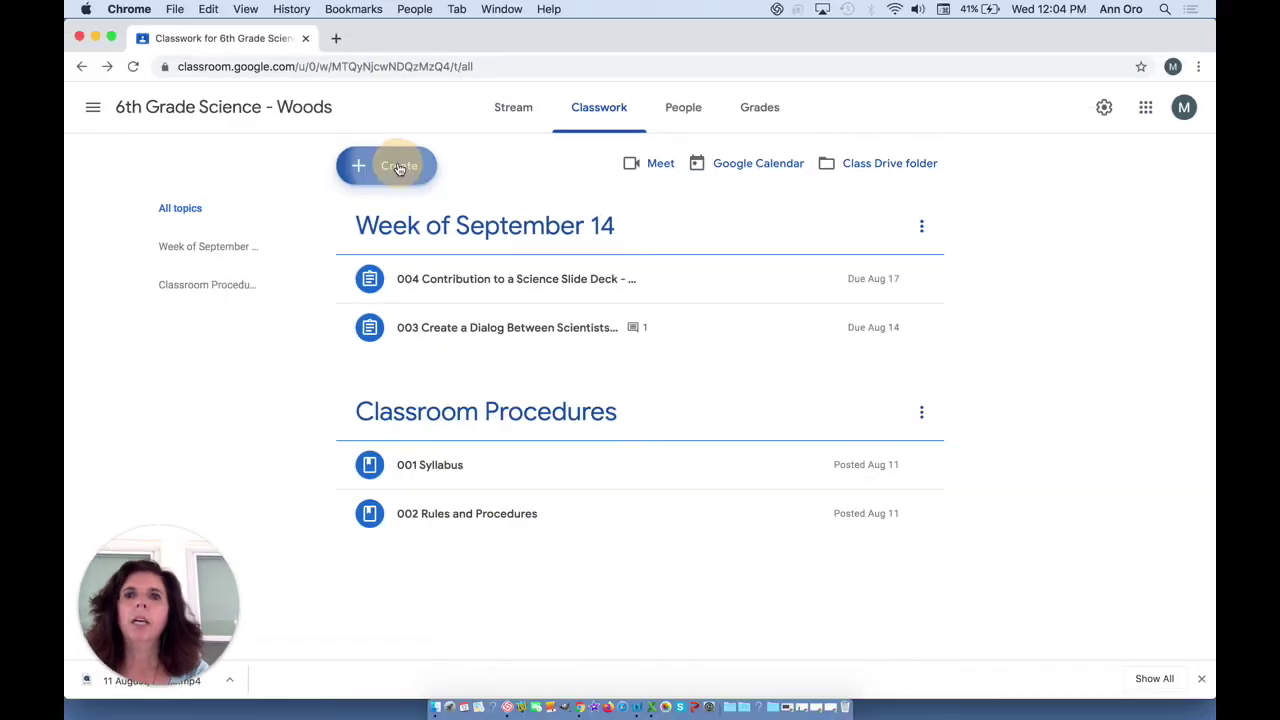
- Start a new assignment titled '004 Contributions to Slide Deck Chapter 1'
left_click(373, 145)
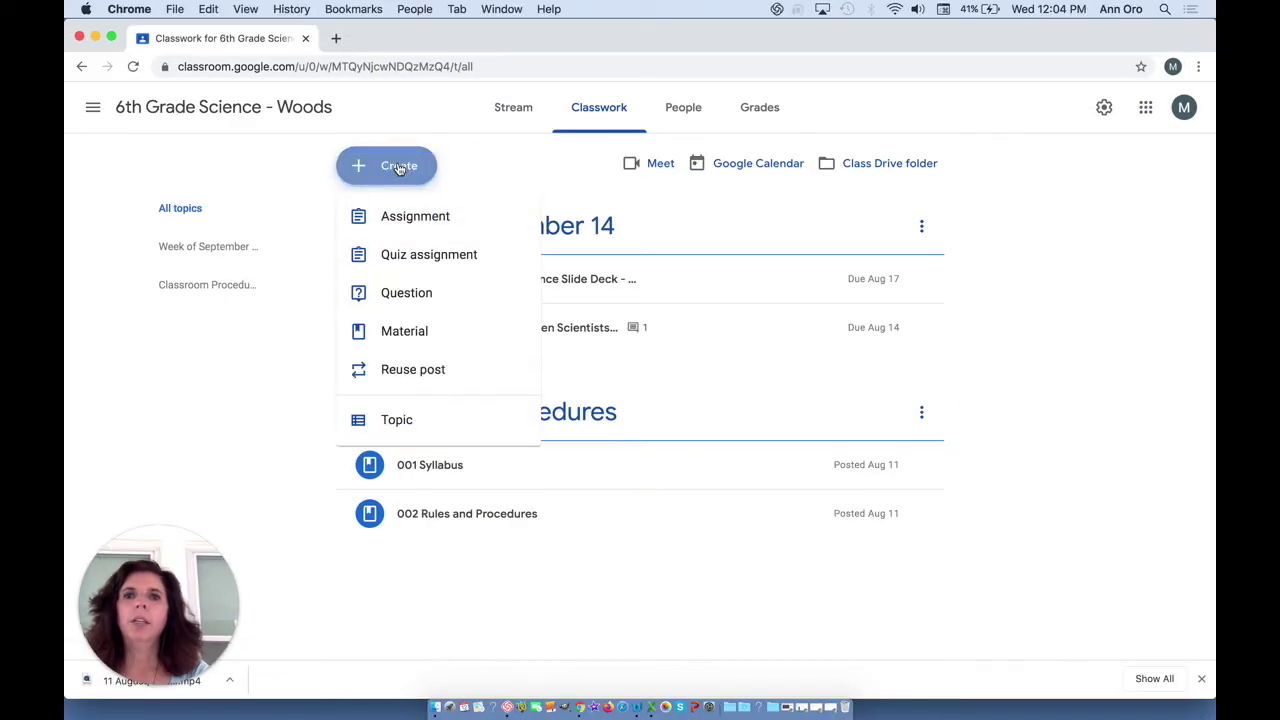
left_click(396, 224)
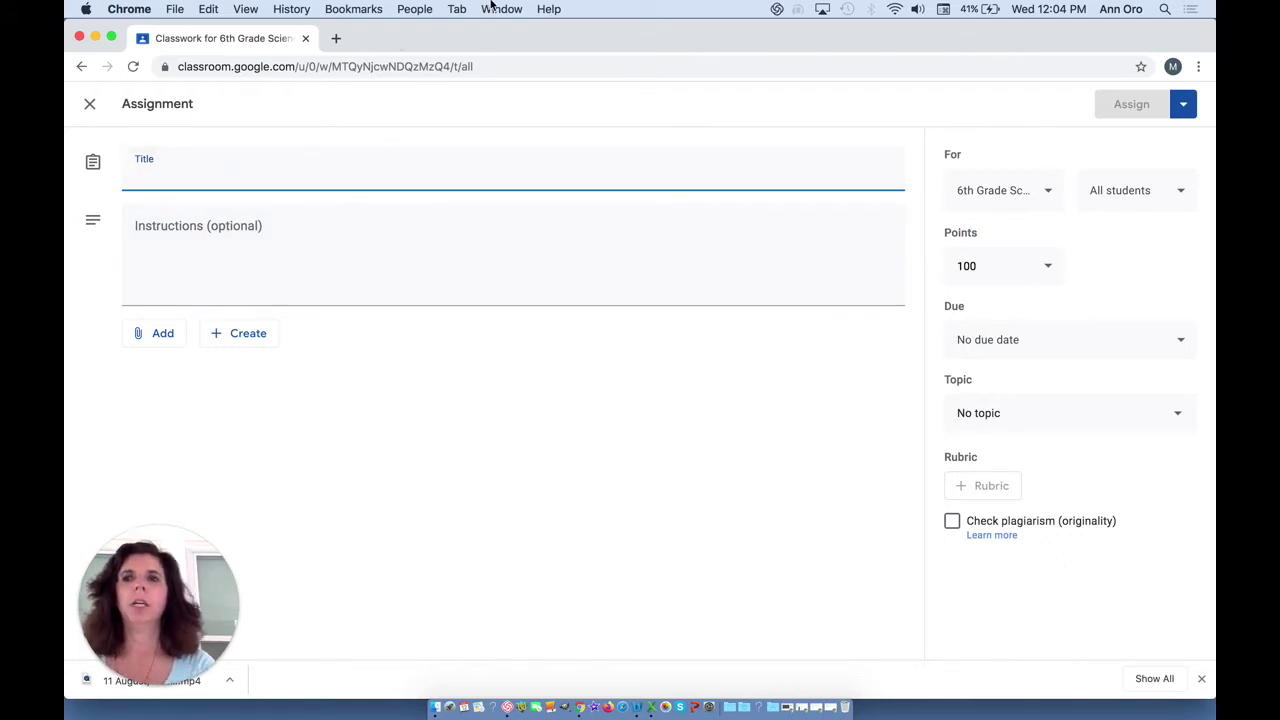
type("004 Contro")
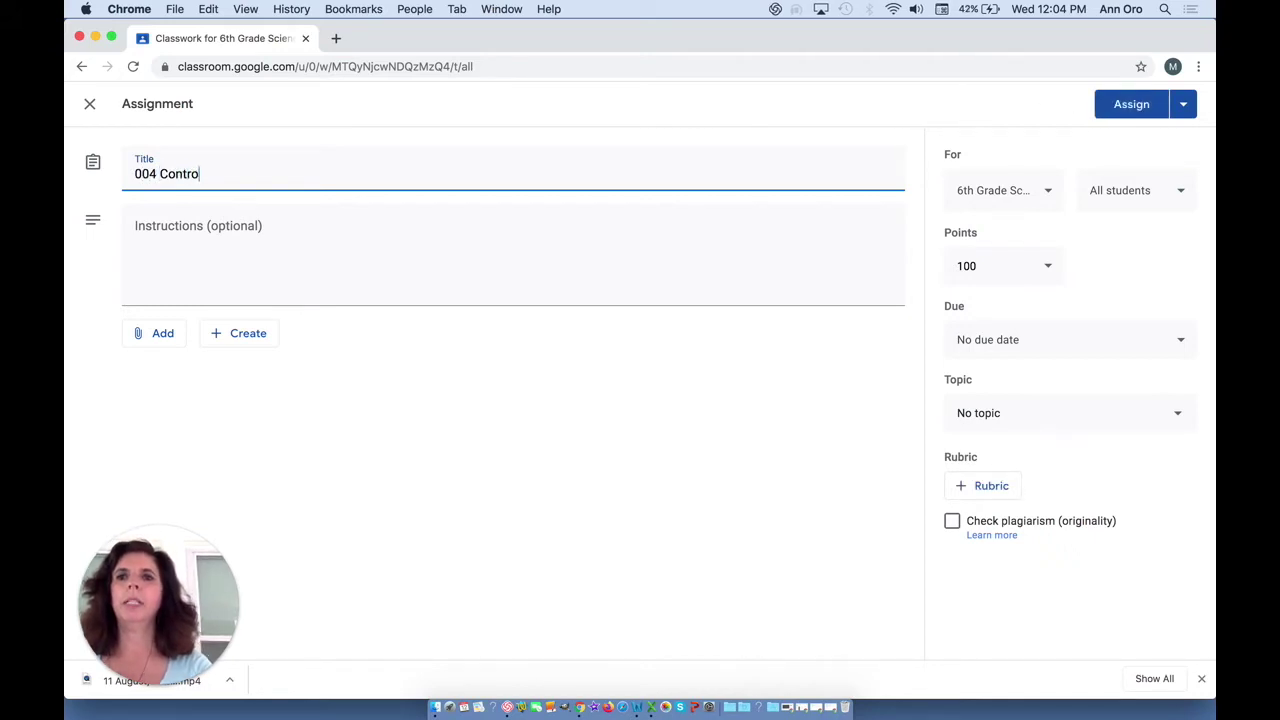
key("BackSpace")
type("ibutions to Slide Deck Chapter 1")
- Add instructions telling students to open the Google Document below
left_click(243, 260)
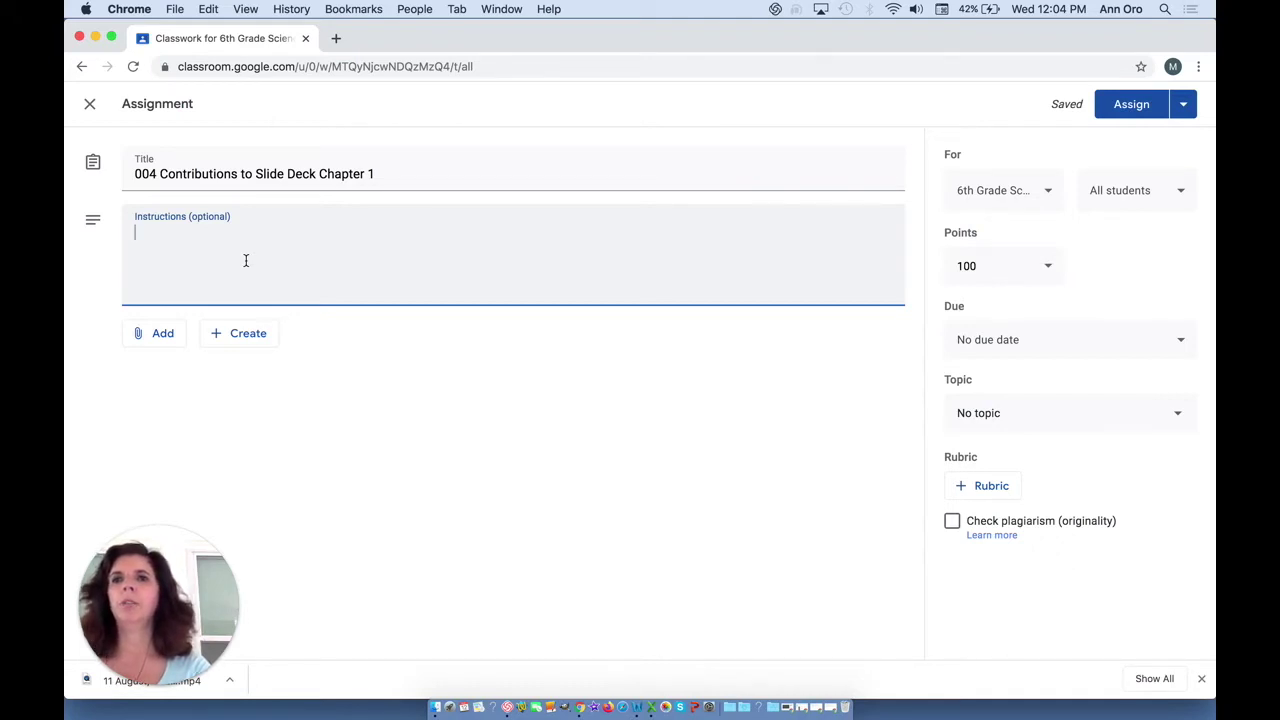
type("Please open the Google Document below the assignment for directions.")
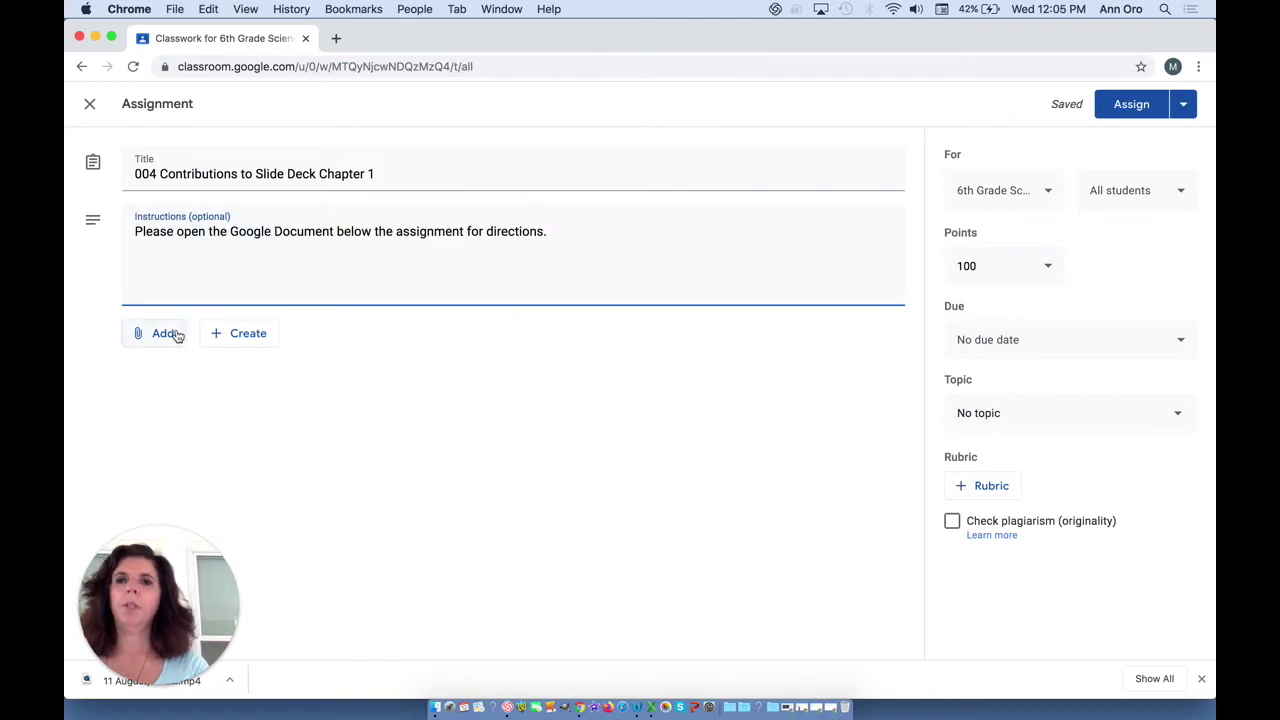
left_click(243, 331)
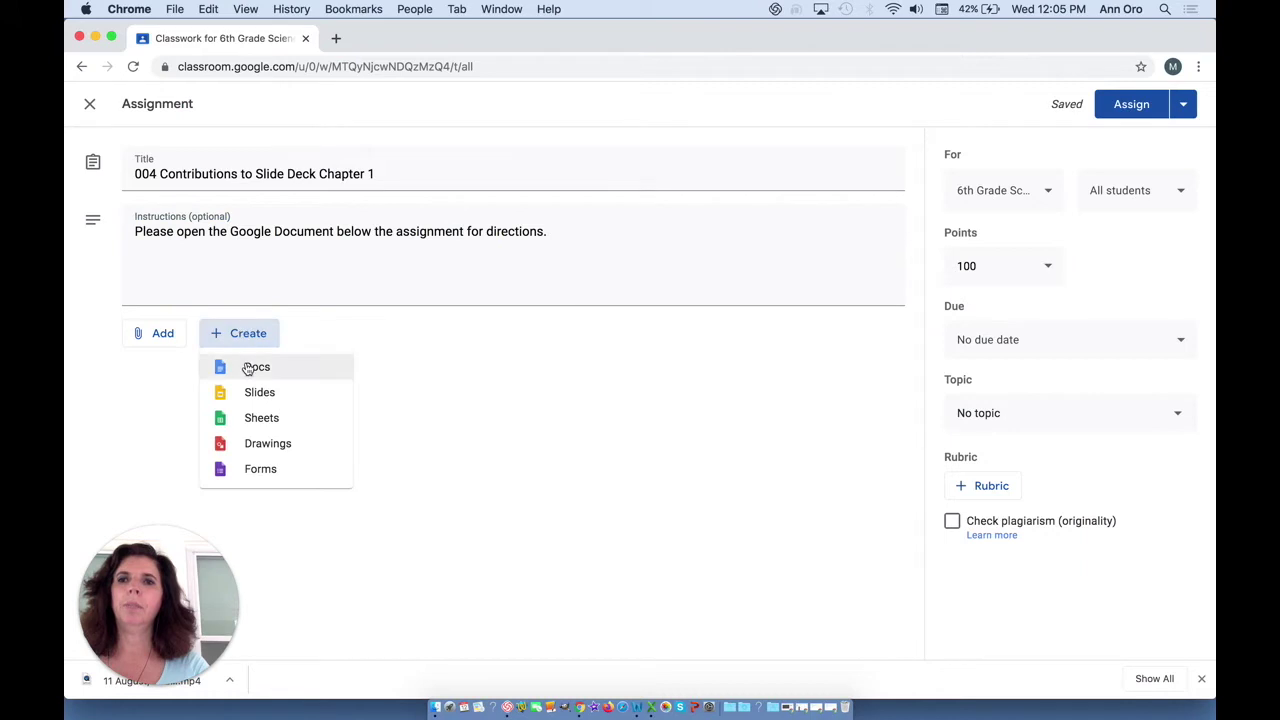
- Create an attached Google Doc named '004 Directions for Collaborative Slides', then close it
left_click(245, 364)
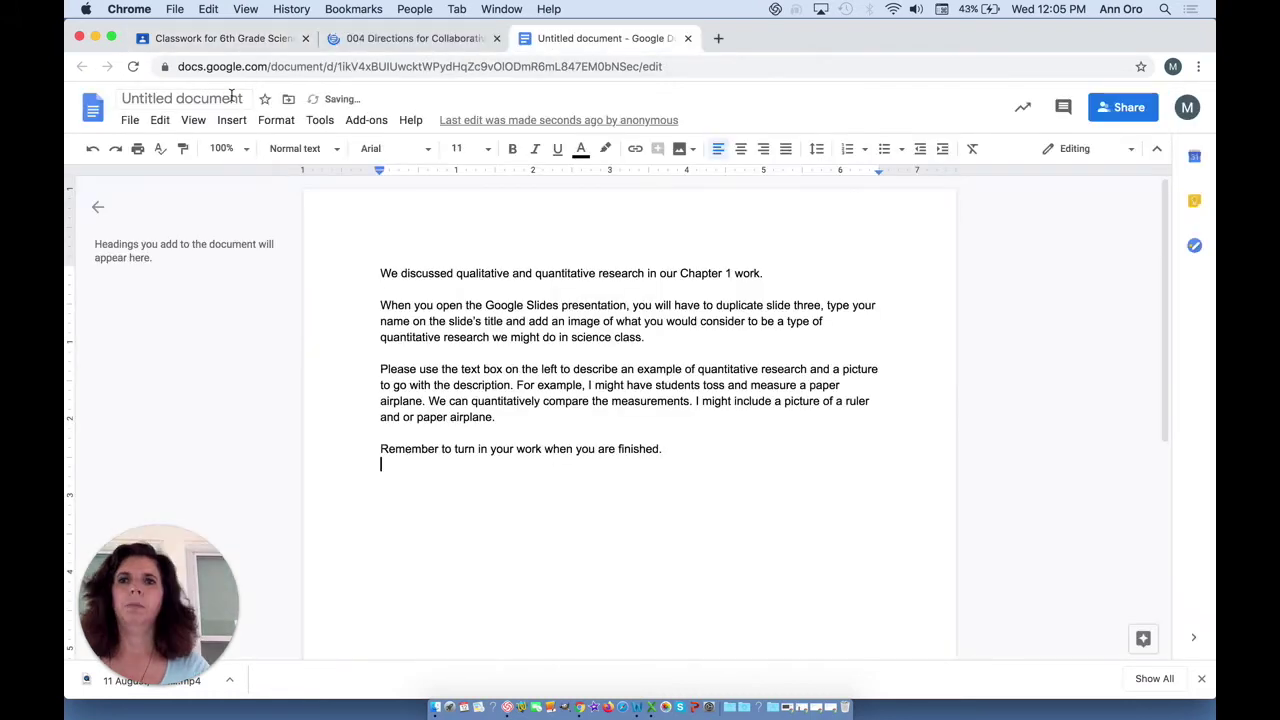
left_click(231, 98)
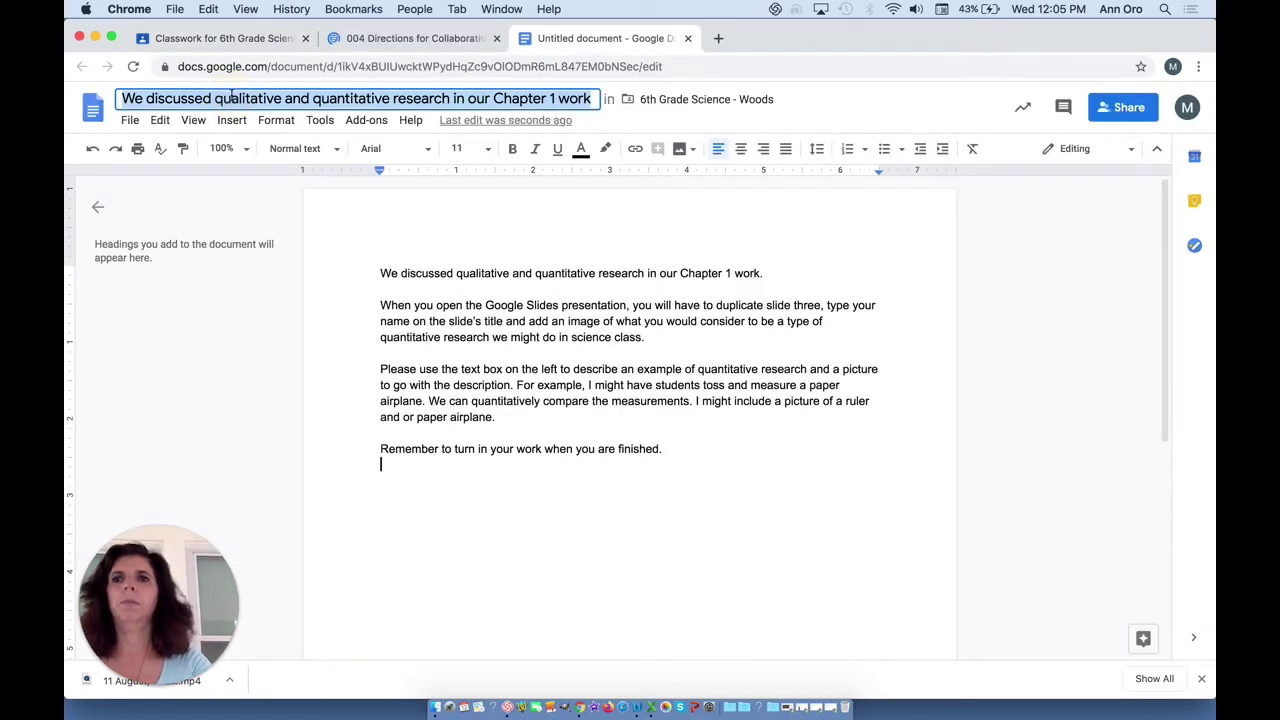
key("super+v")
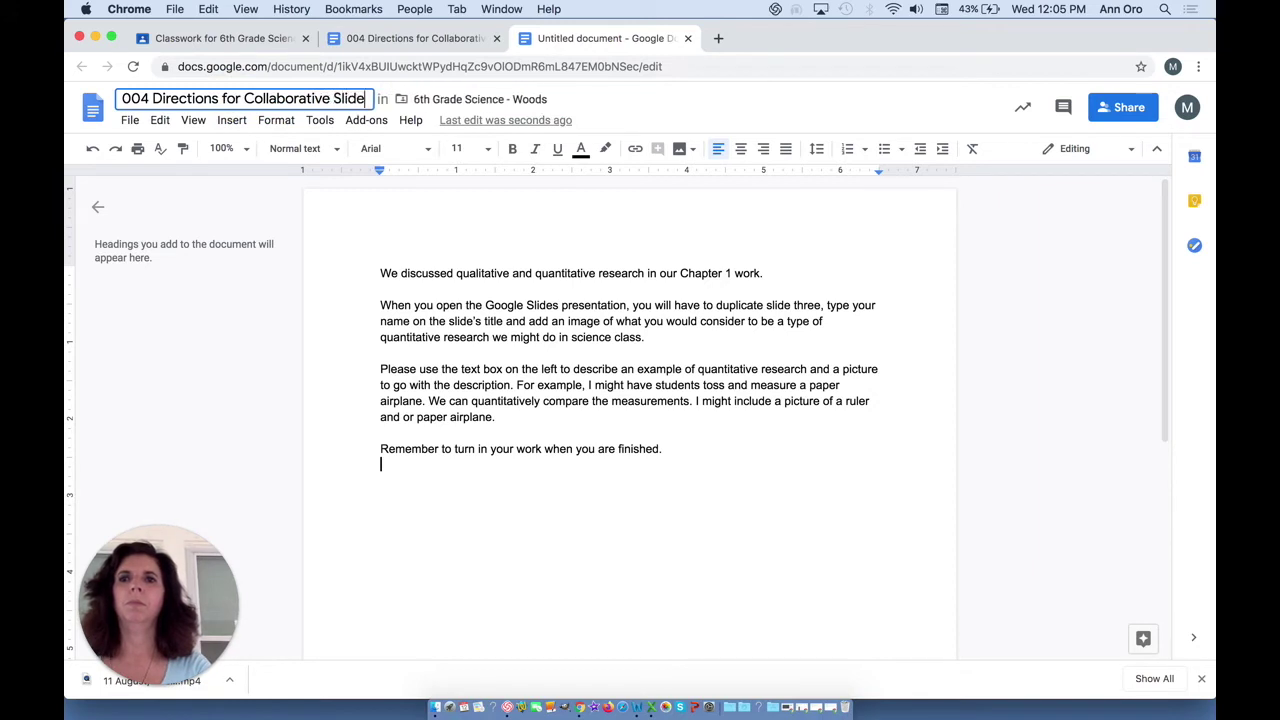
left_click(584, 220)
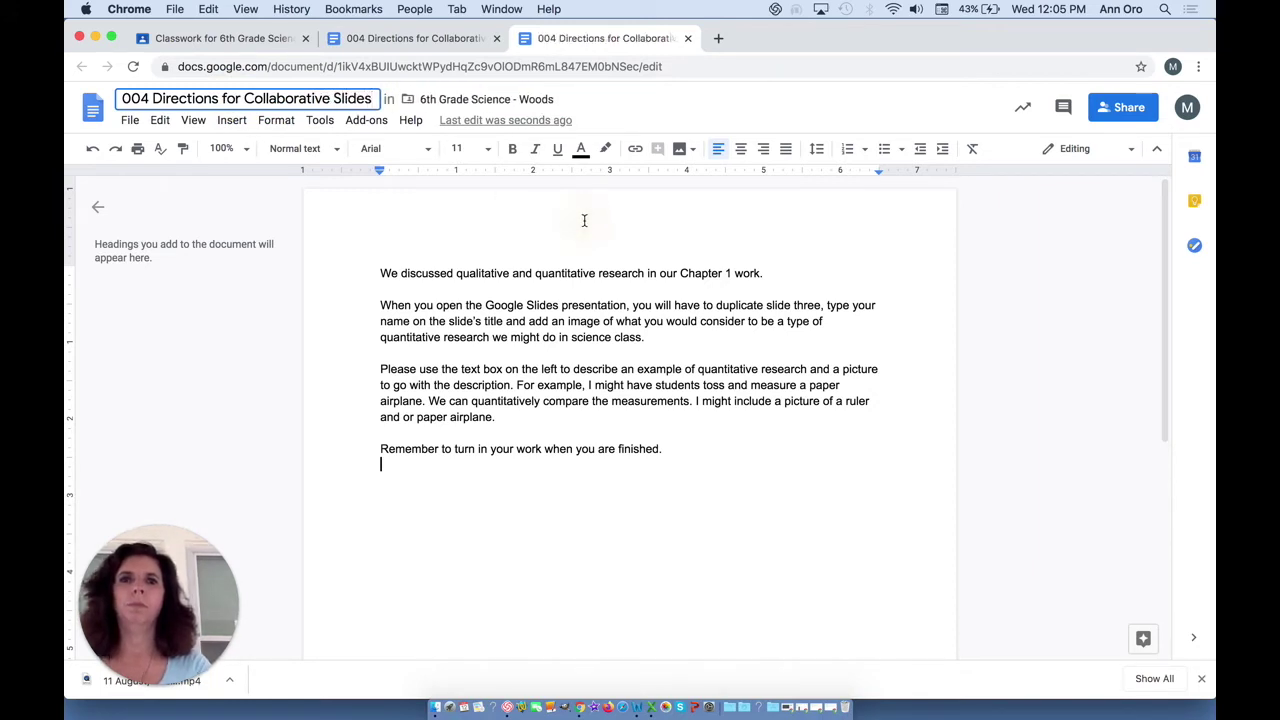
left_click(688, 39)
- Edit the draft assignment and attach a new Google Slides presentation to it
left_click(506, 220)
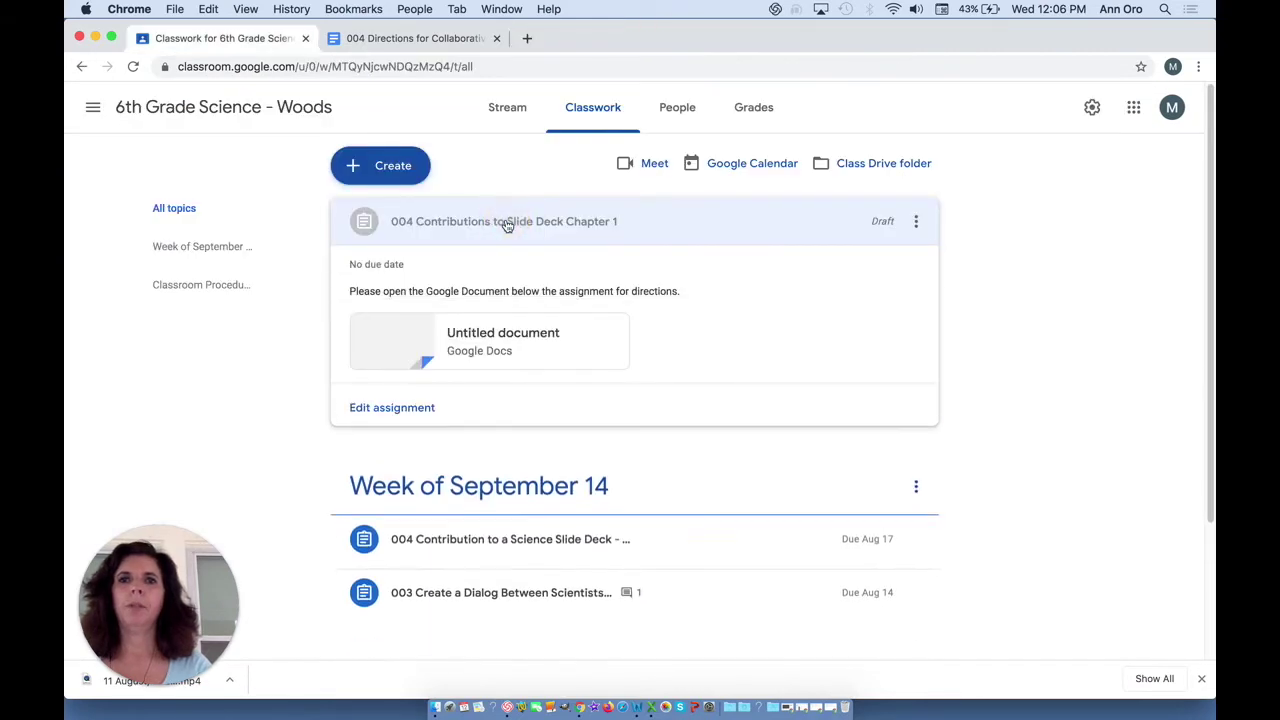
left_click(414, 407)
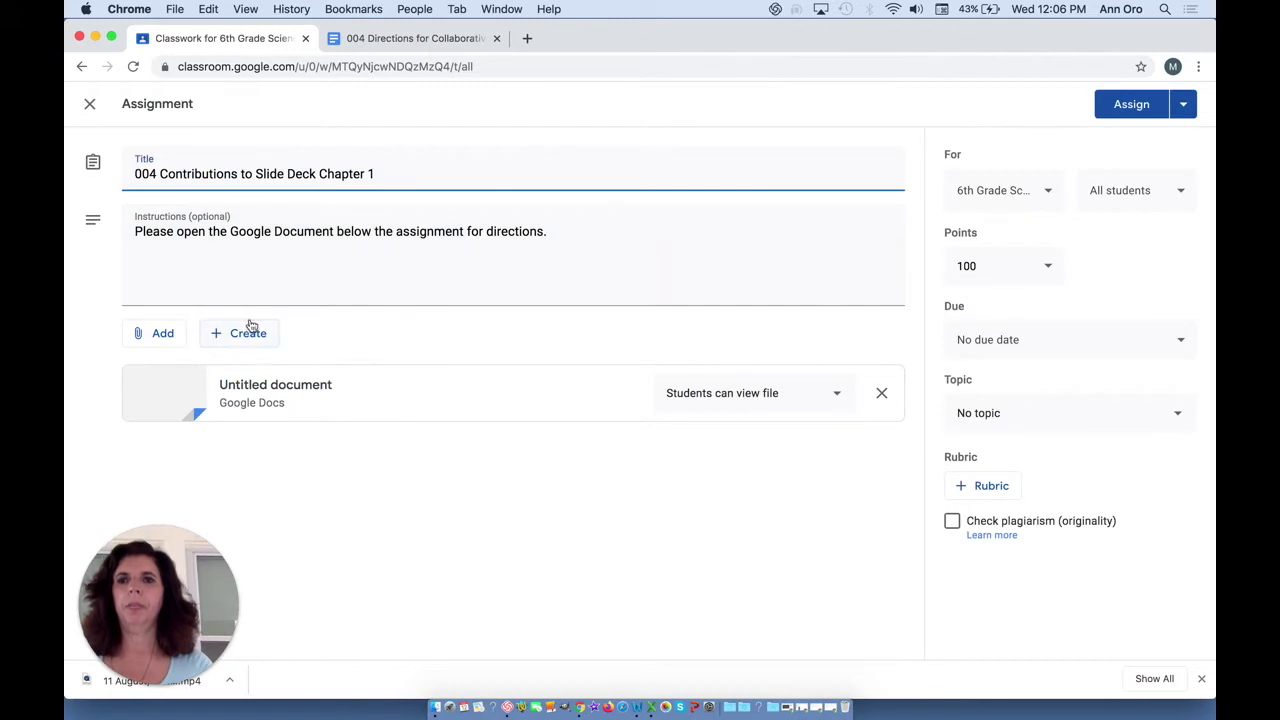
left_click(249, 333)
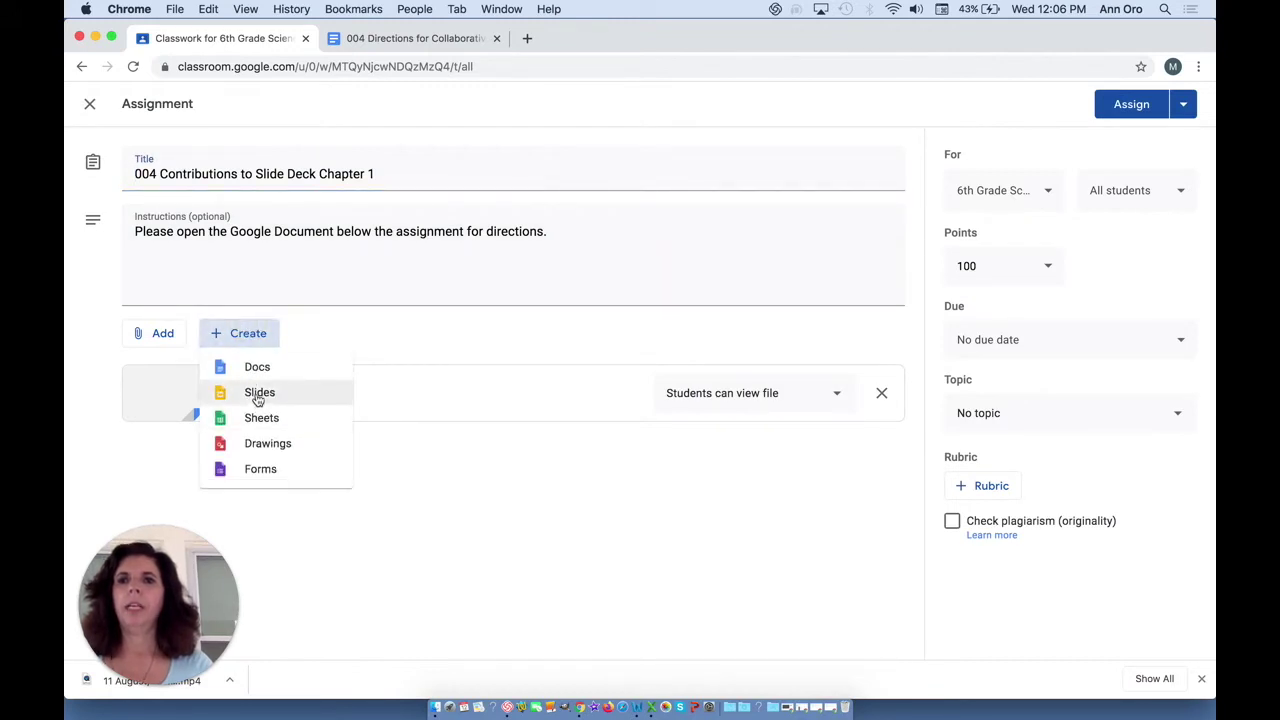
left_click(258, 396)
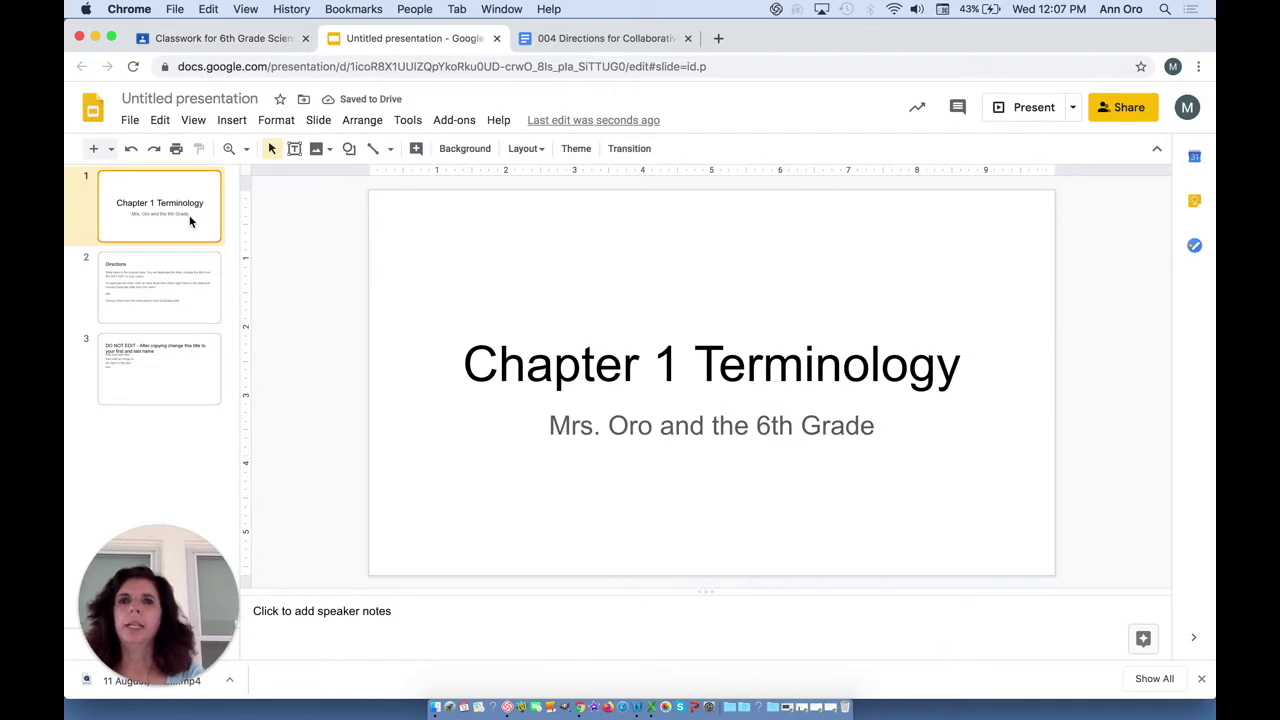
- Look through the three slides and apply the Pop theme to the whole deck
left_click(185, 278)
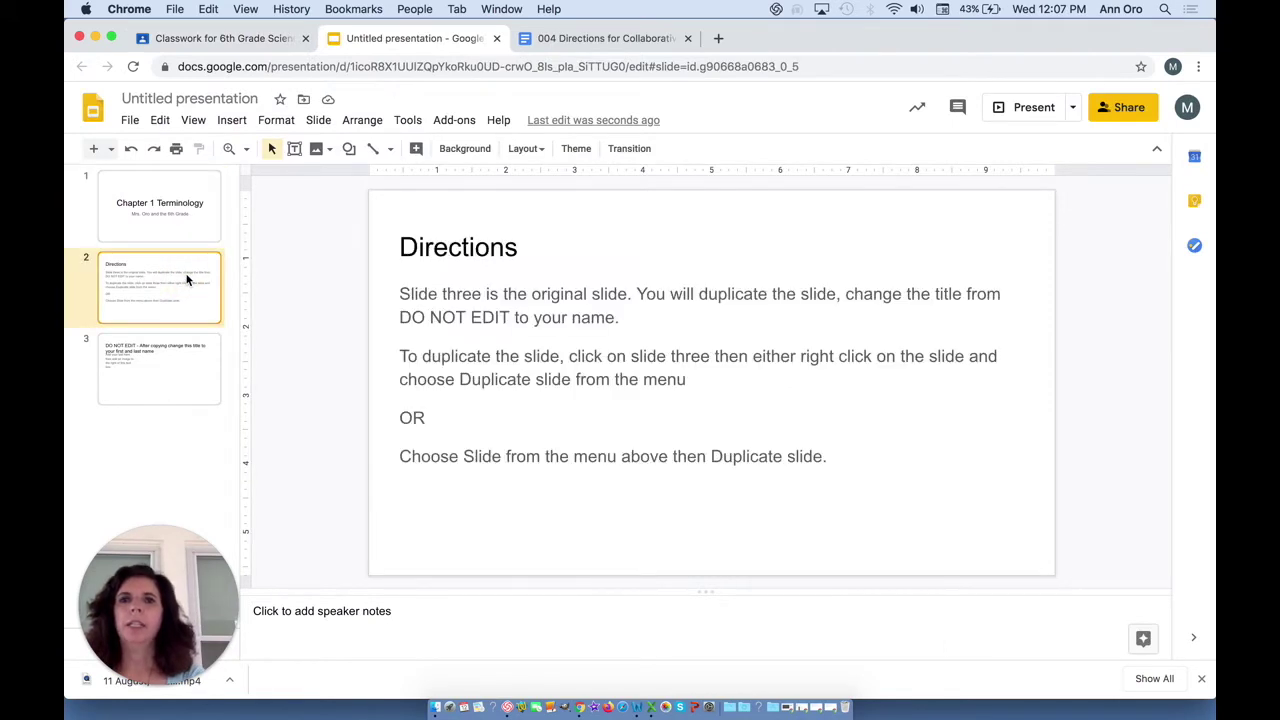
left_click(176, 362)
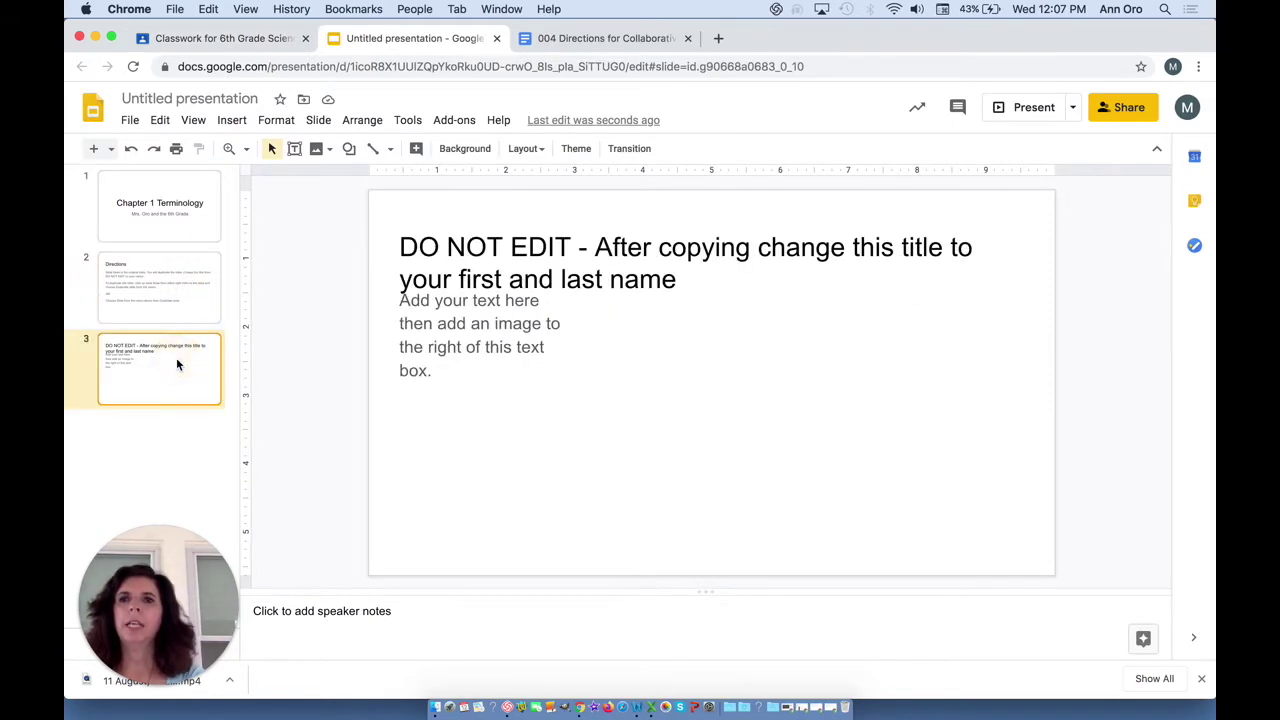
left_click(180, 208)
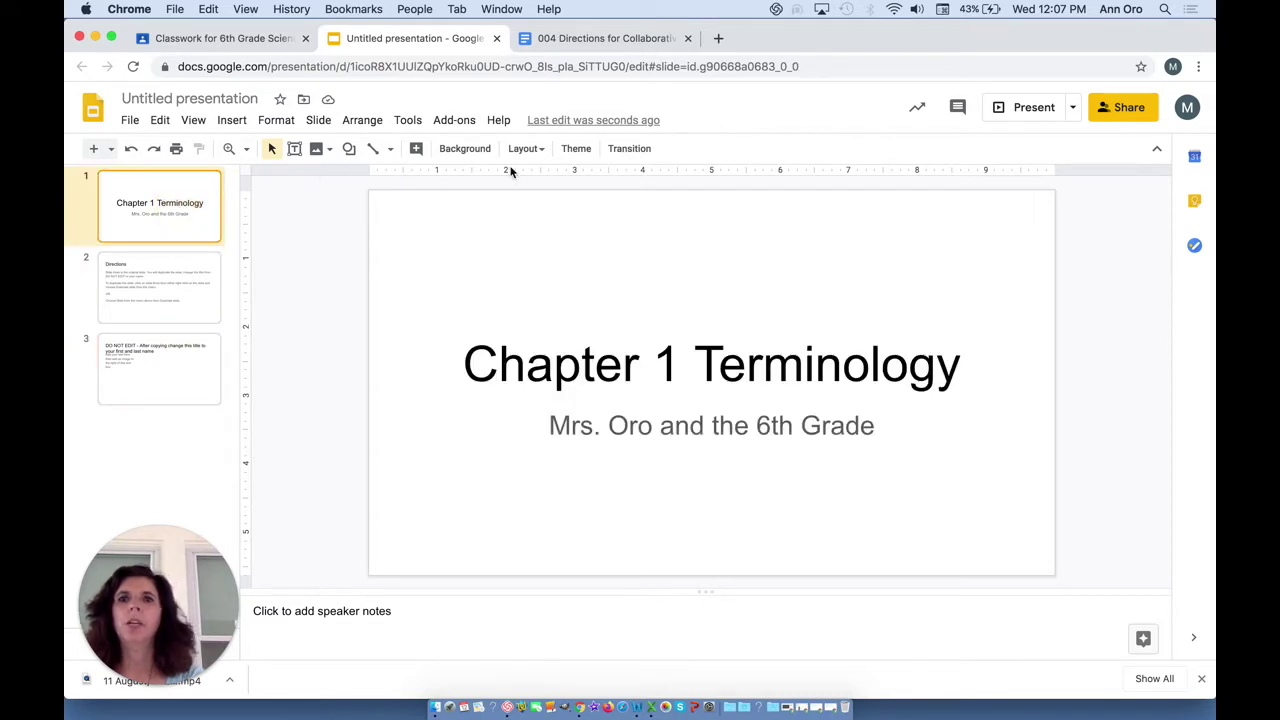
left_click(576, 155)
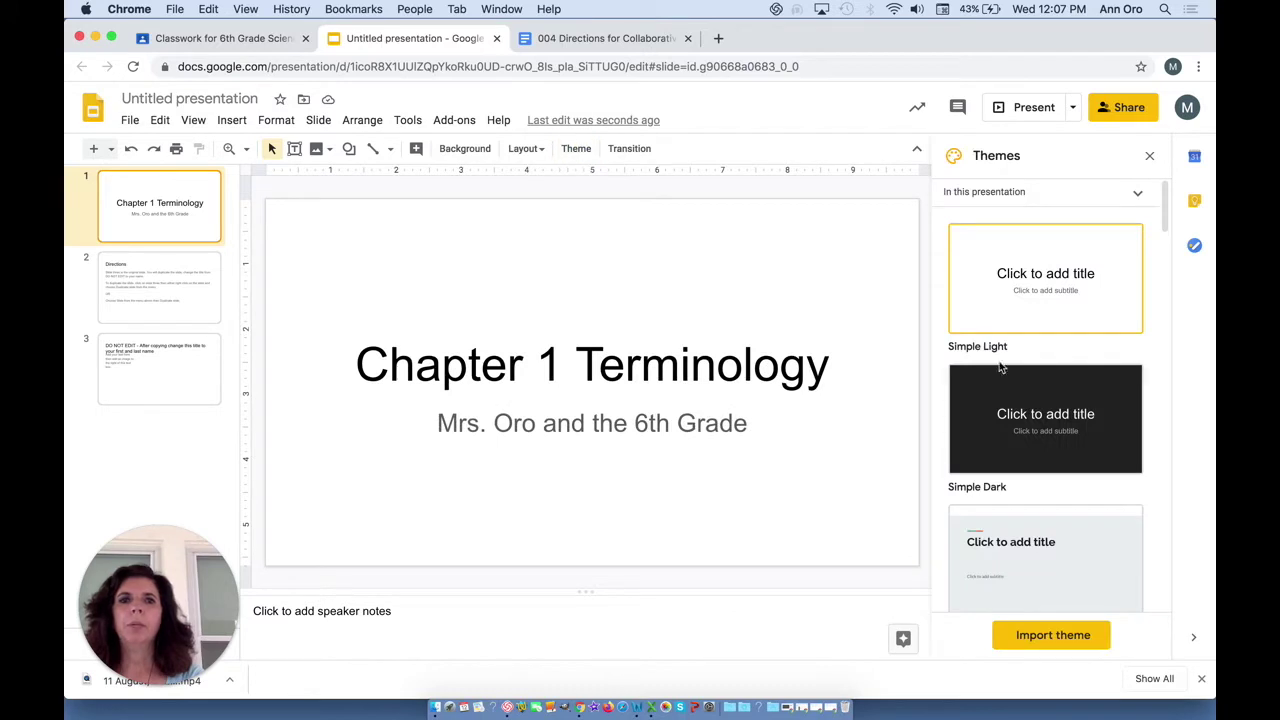
scroll(1047, 418, "down", 15)
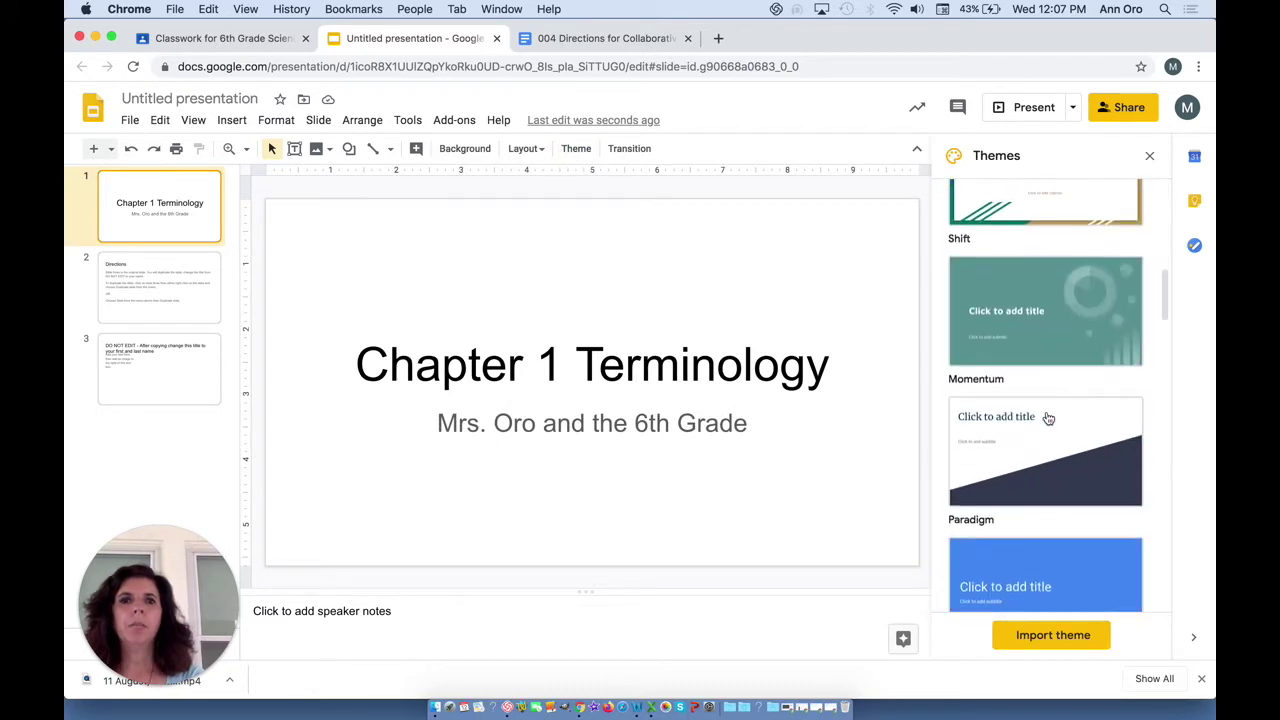
scroll(1047, 418, "down", 10)
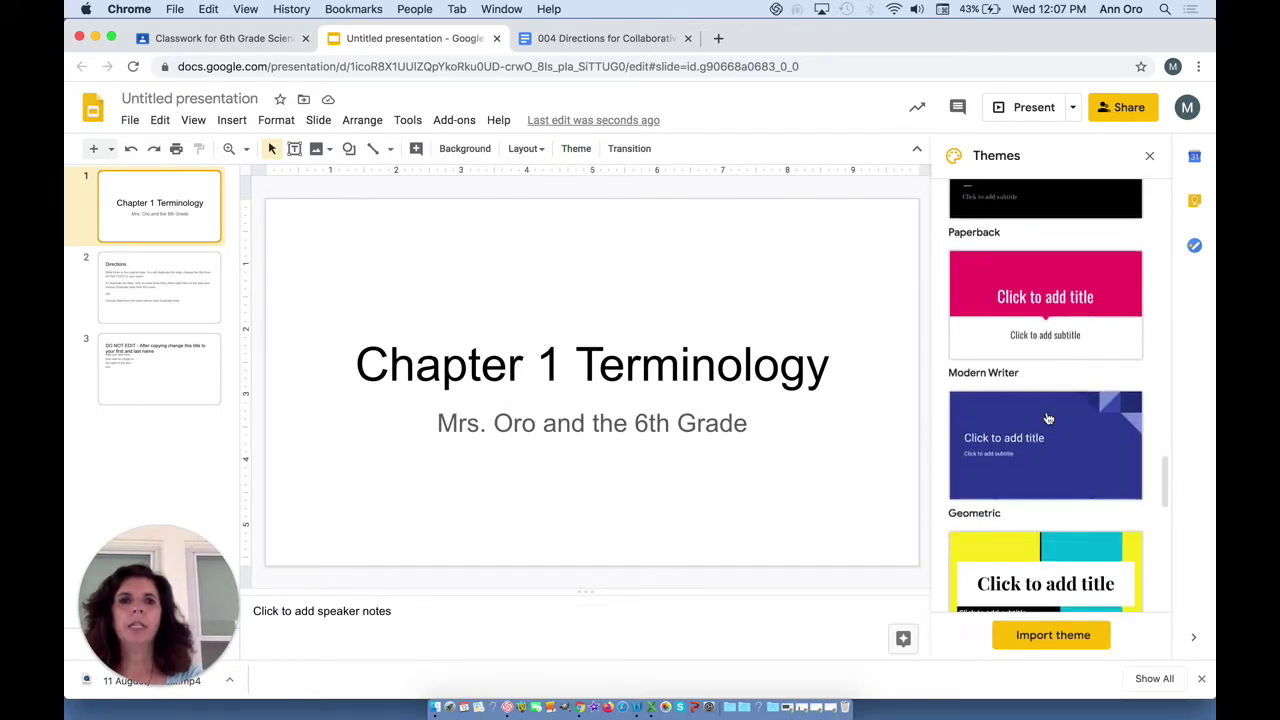
left_click(1046, 418)
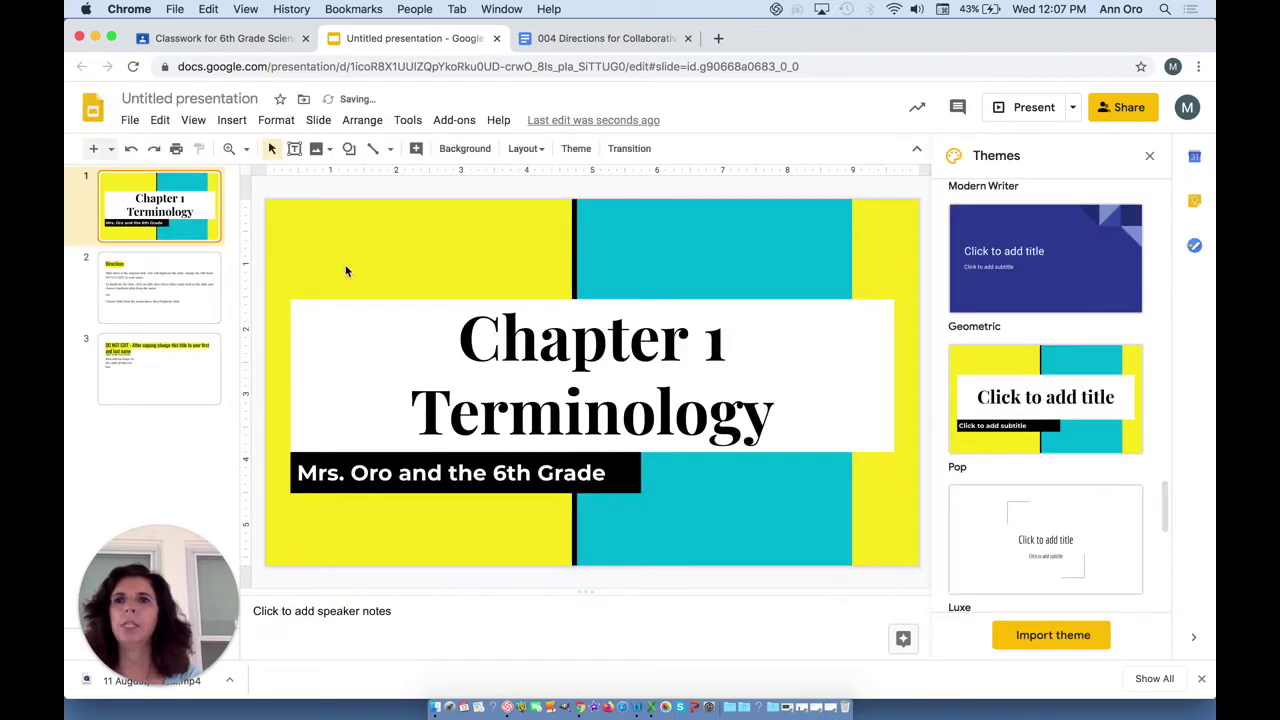
- Check the restyled slides and rename the presentation to '004 Chapter 1 Terminology'
left_click(125, 308)
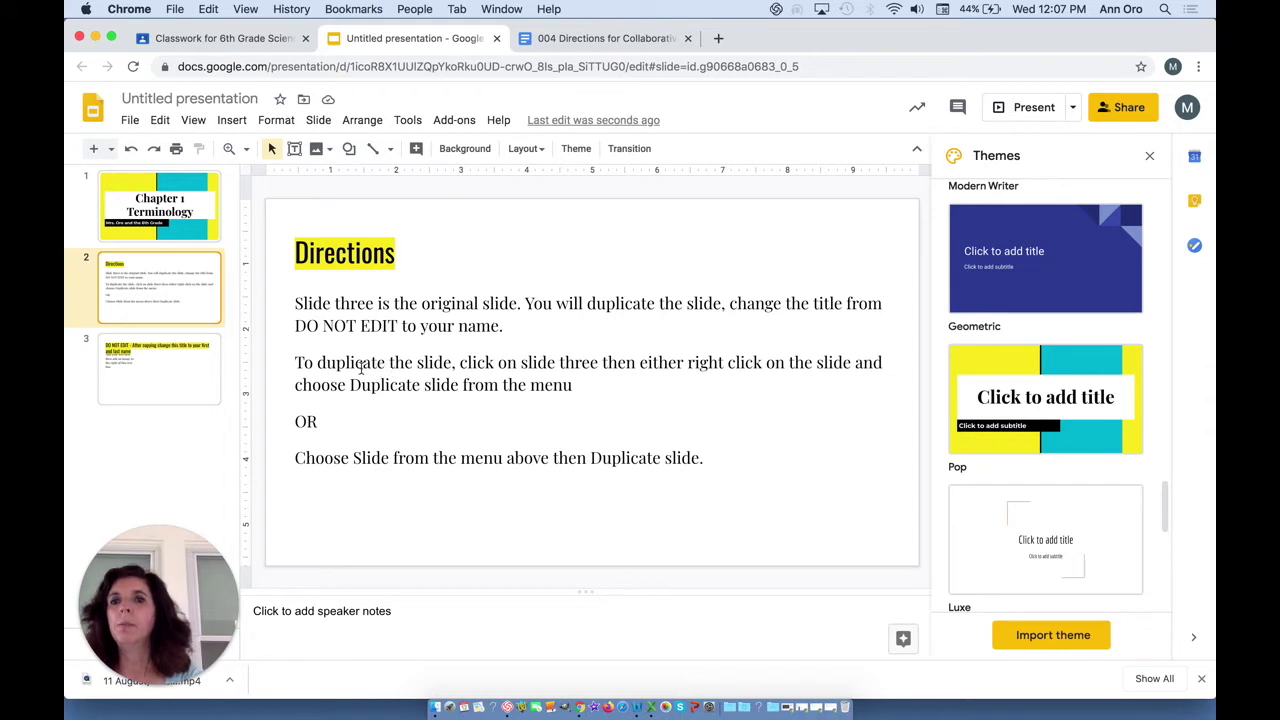
left_click(144, 374)
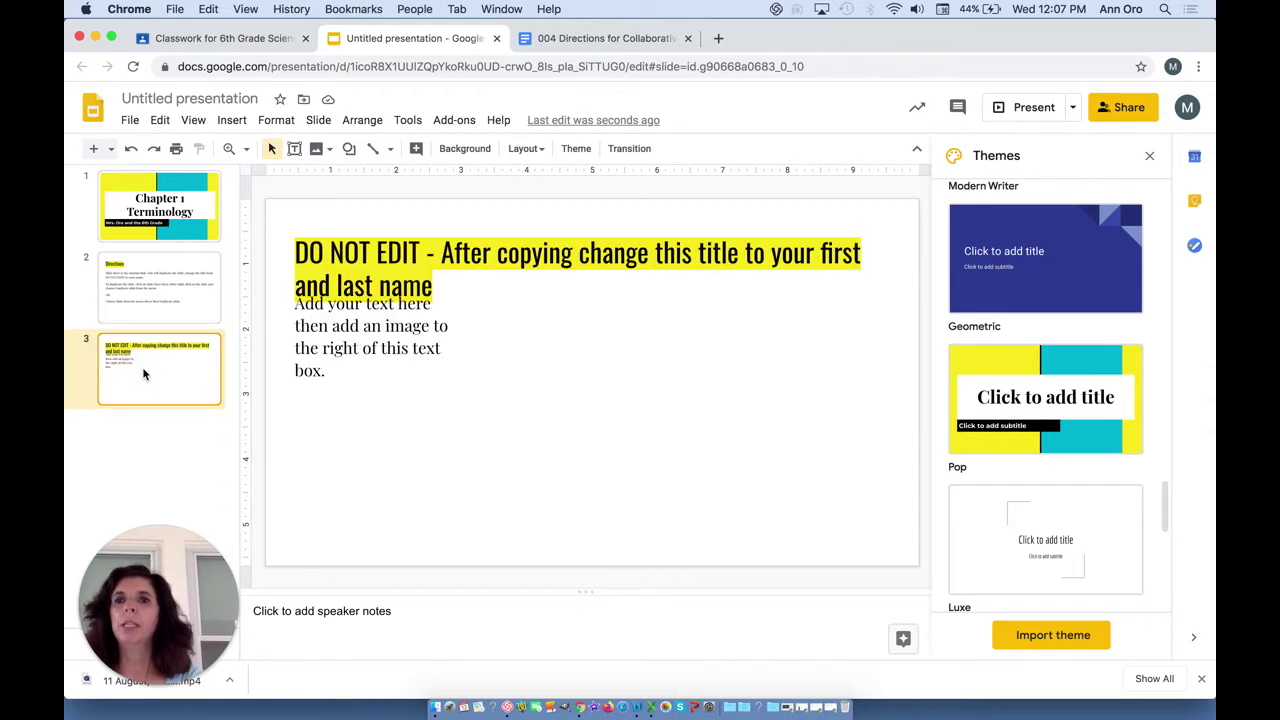
left_click(200, 98)
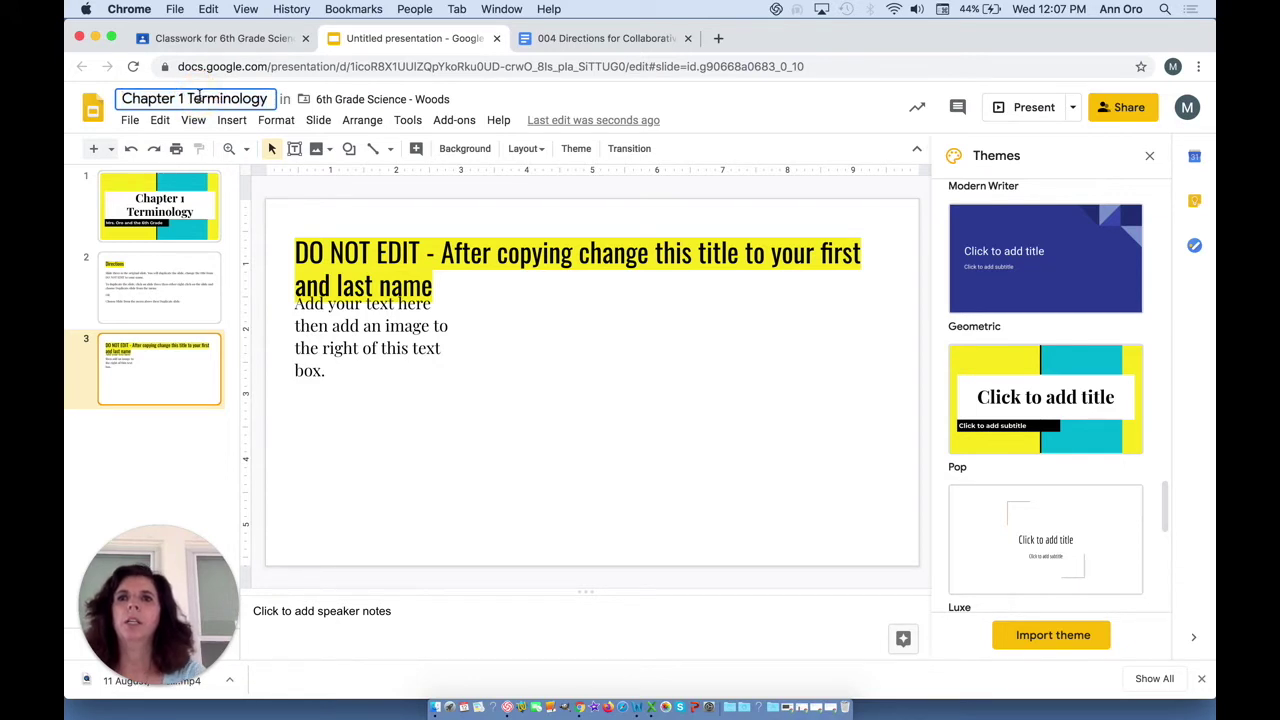
type("004")
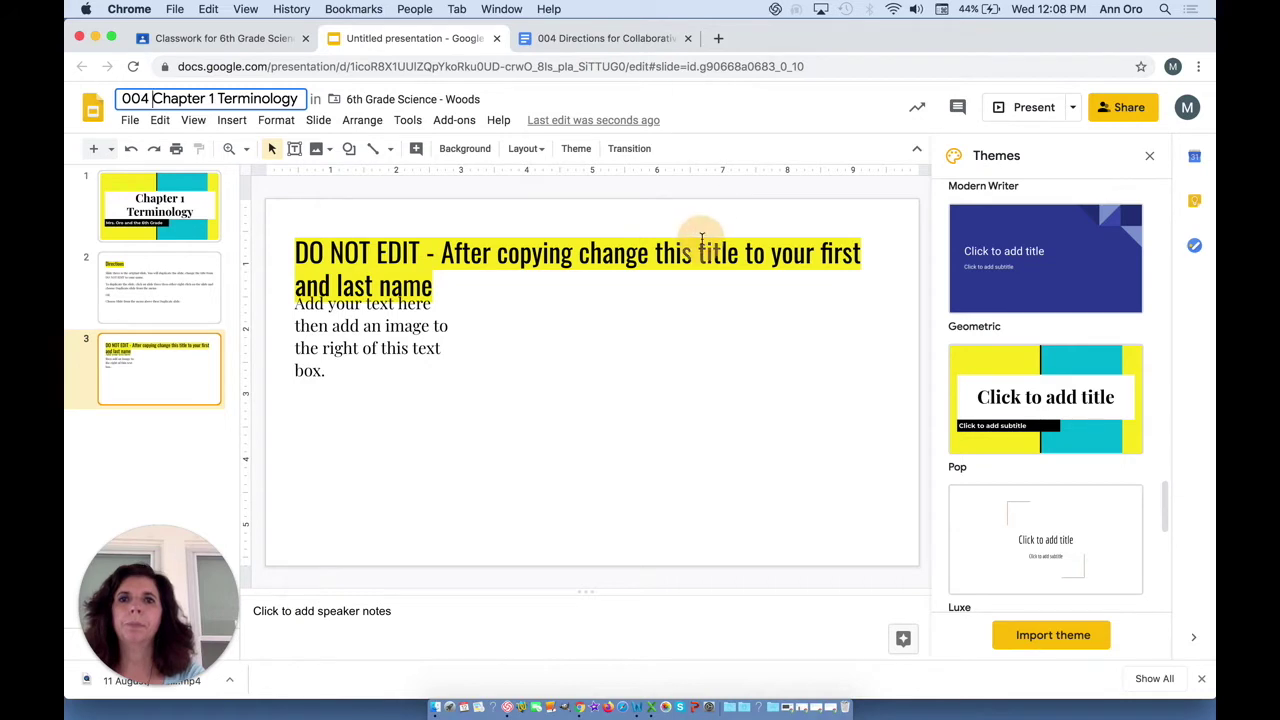
left_click(566, 293)
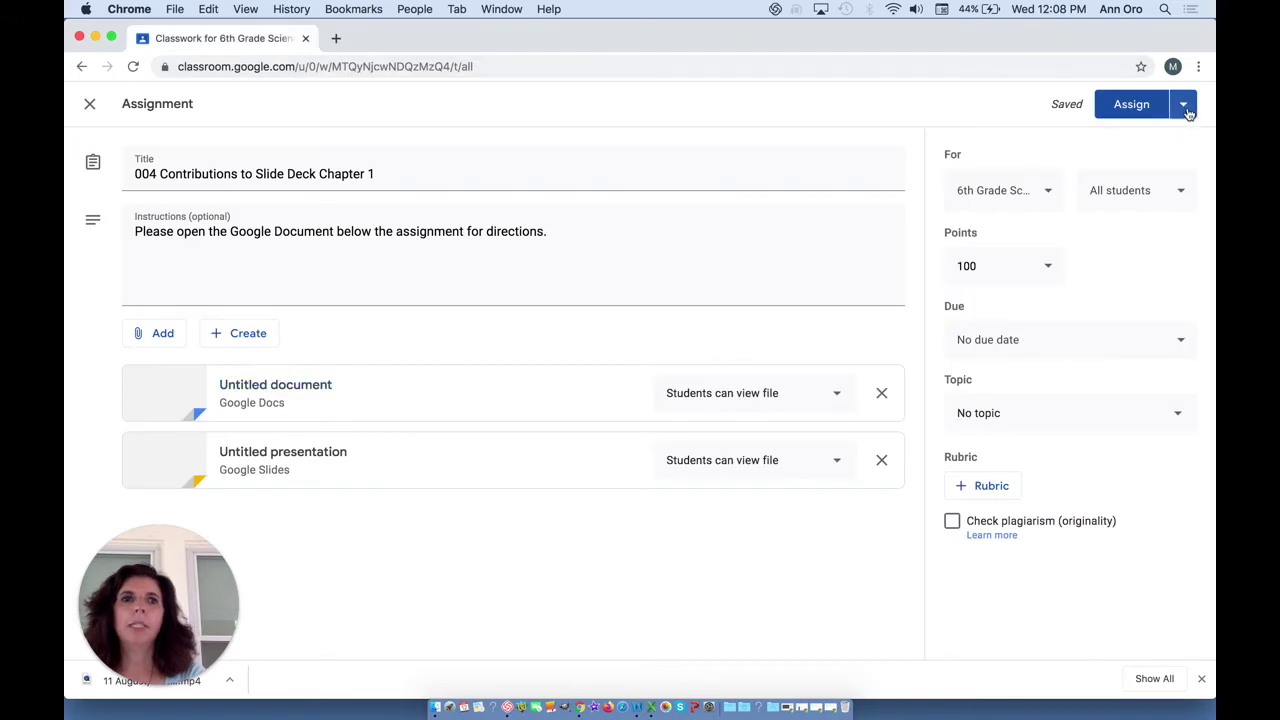
- Save the new assignment as a draft
left_click(1186, 108)
left_click(1150, 160)
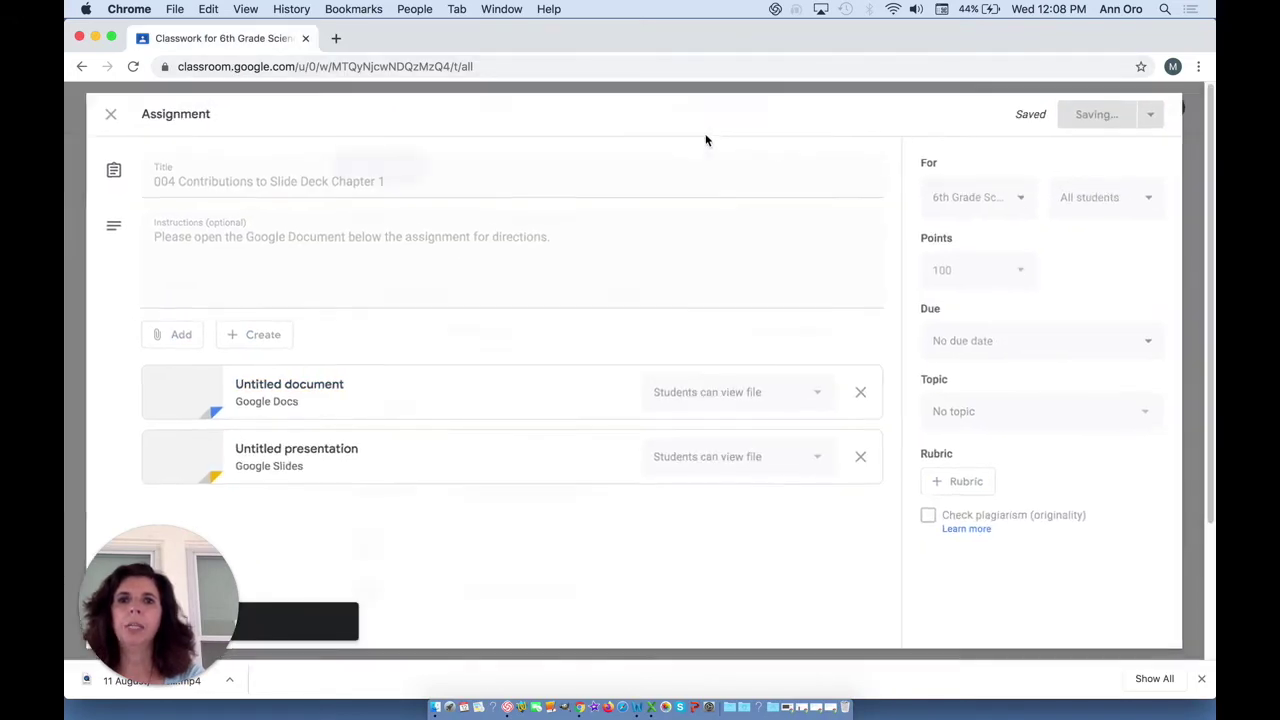
scroll(594, 406, "down", 2)
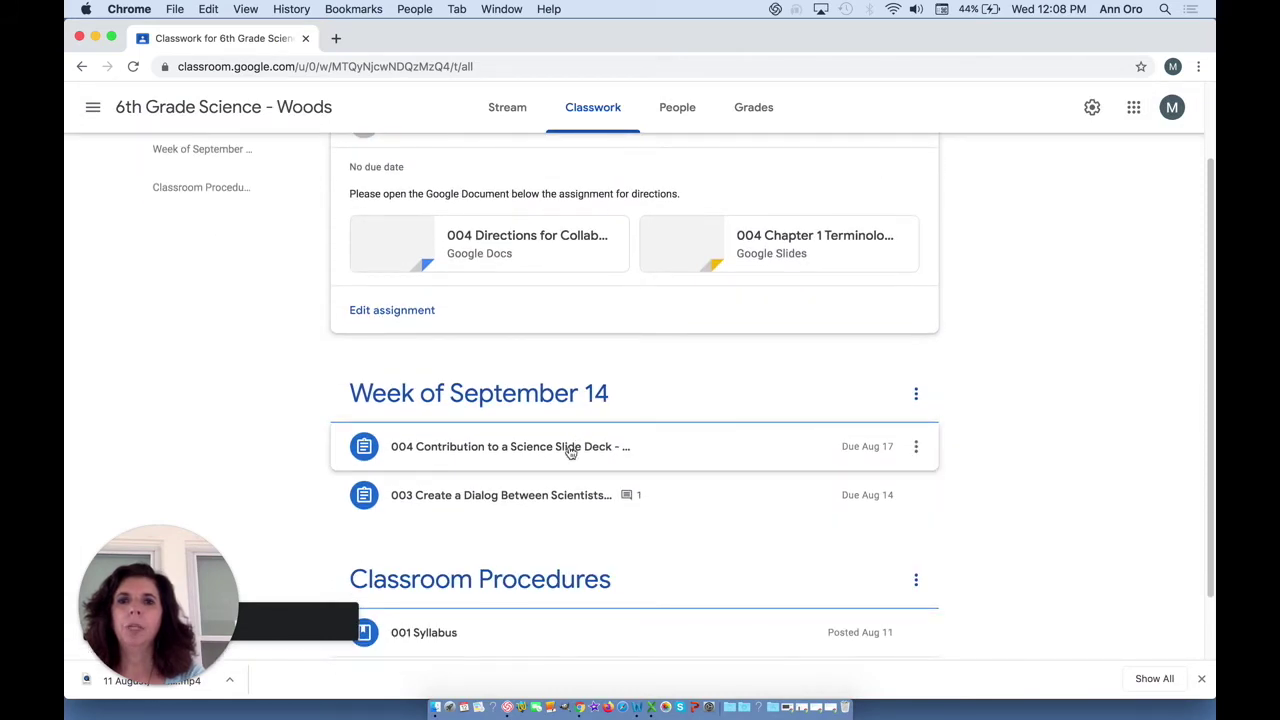
- Delete the older 004 Contribution assignment and reopen the draft for editing
left_click(917, 449)
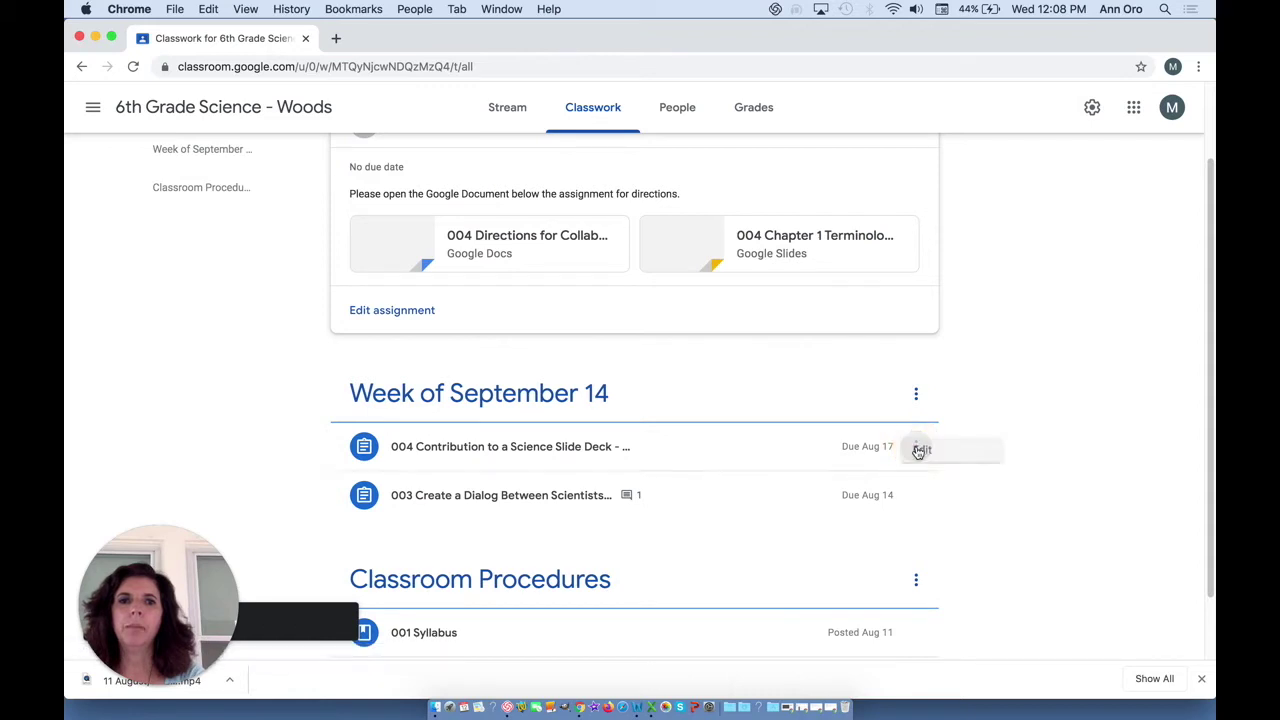
left_click(875, 508)
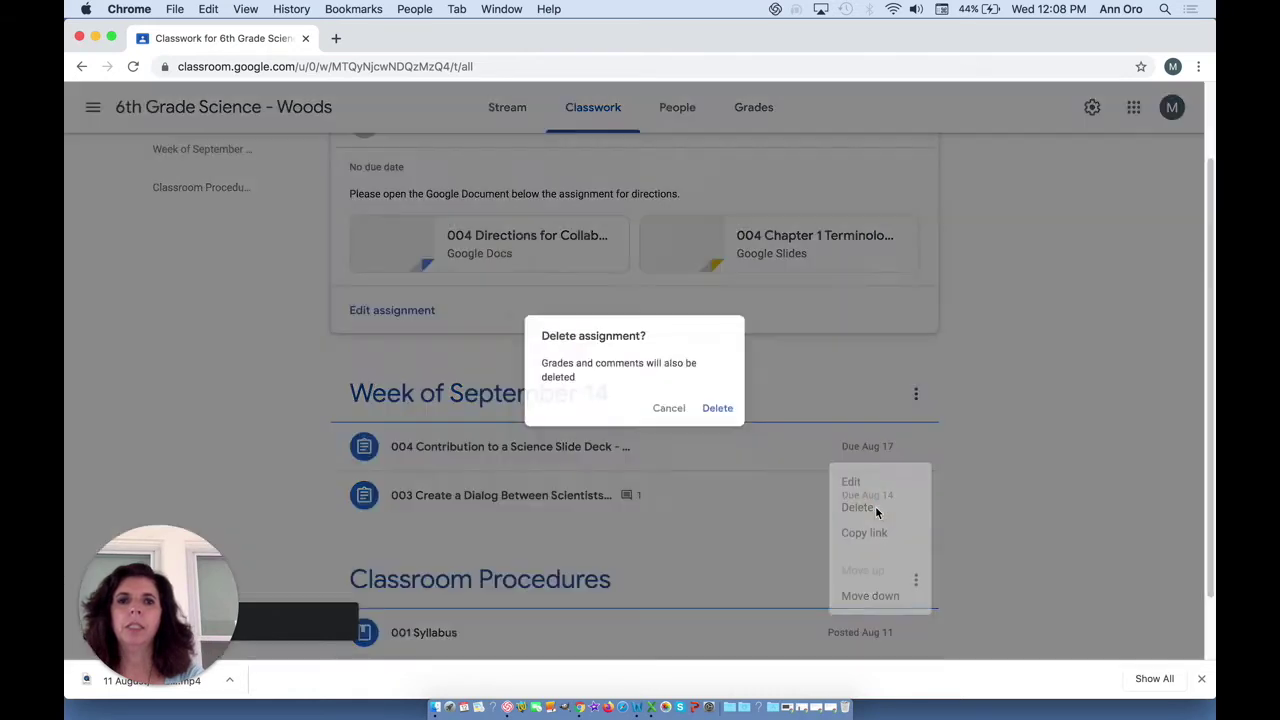
left_click(720, 412)
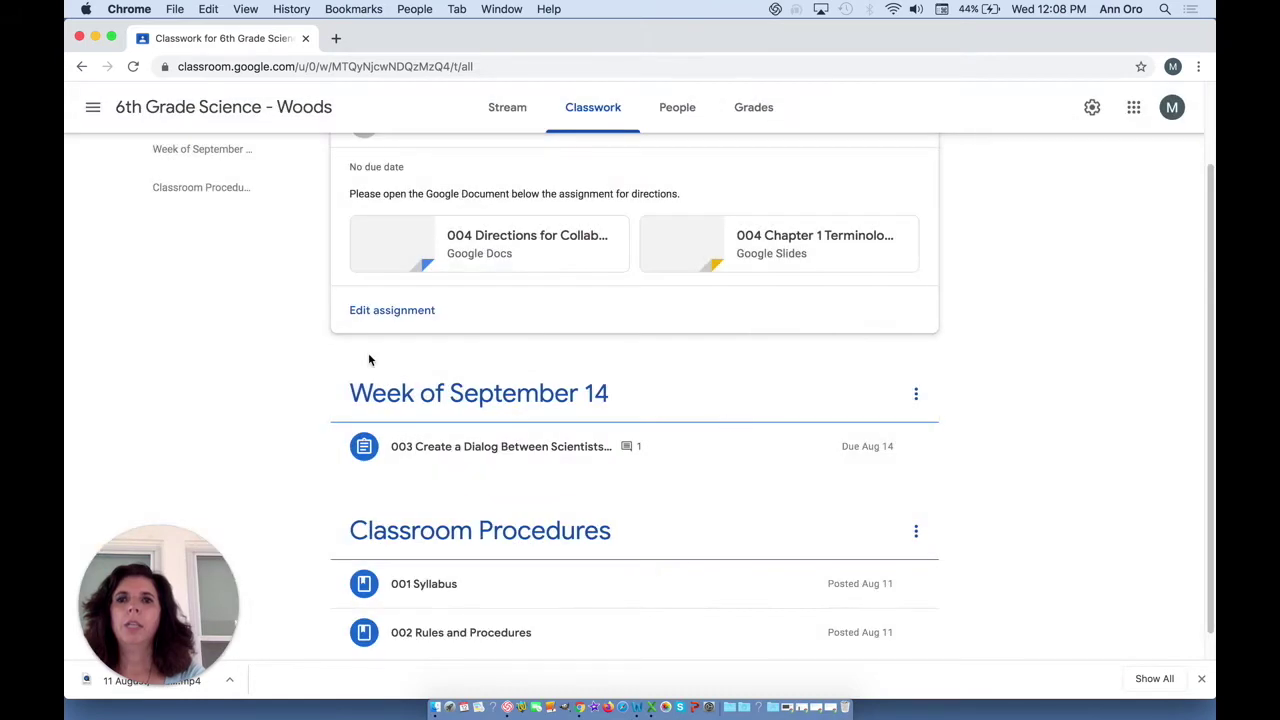
left_click(390, 312)
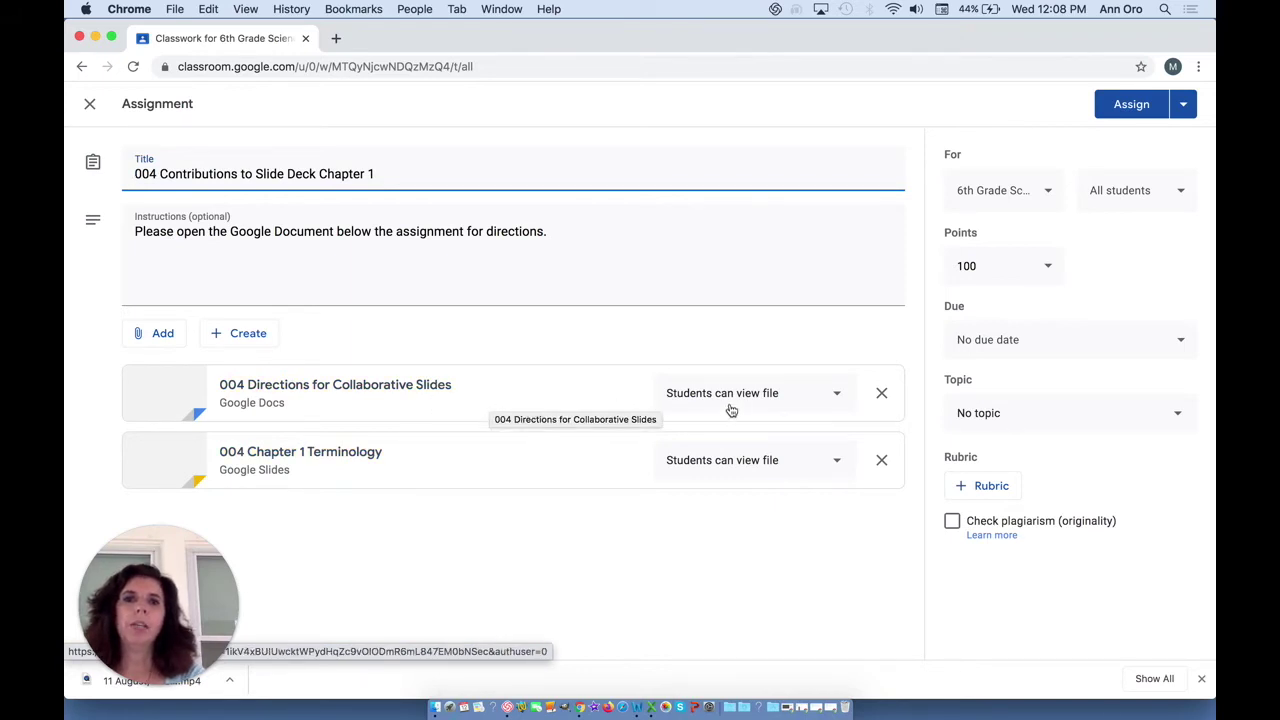
- Keep the directions doc on 'Students can view file'; set the slides to 'Students can edit file'
left_click(838, 396)
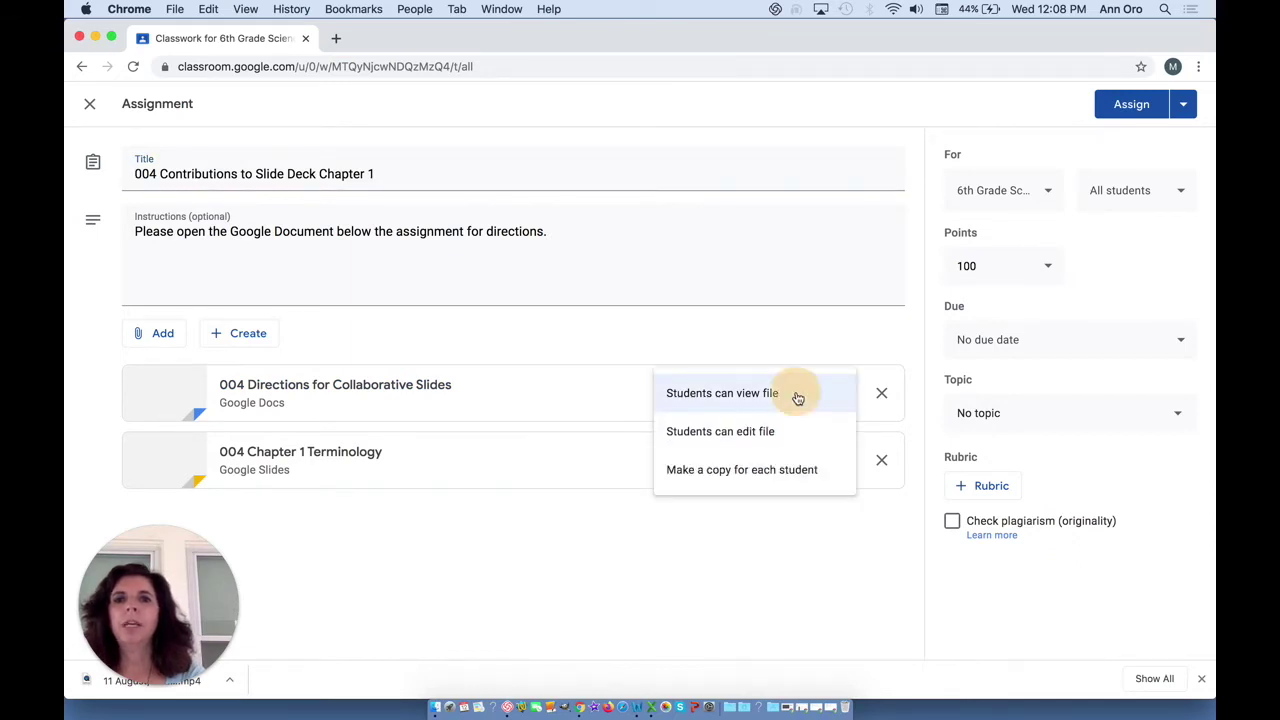
left_click(798, 396)
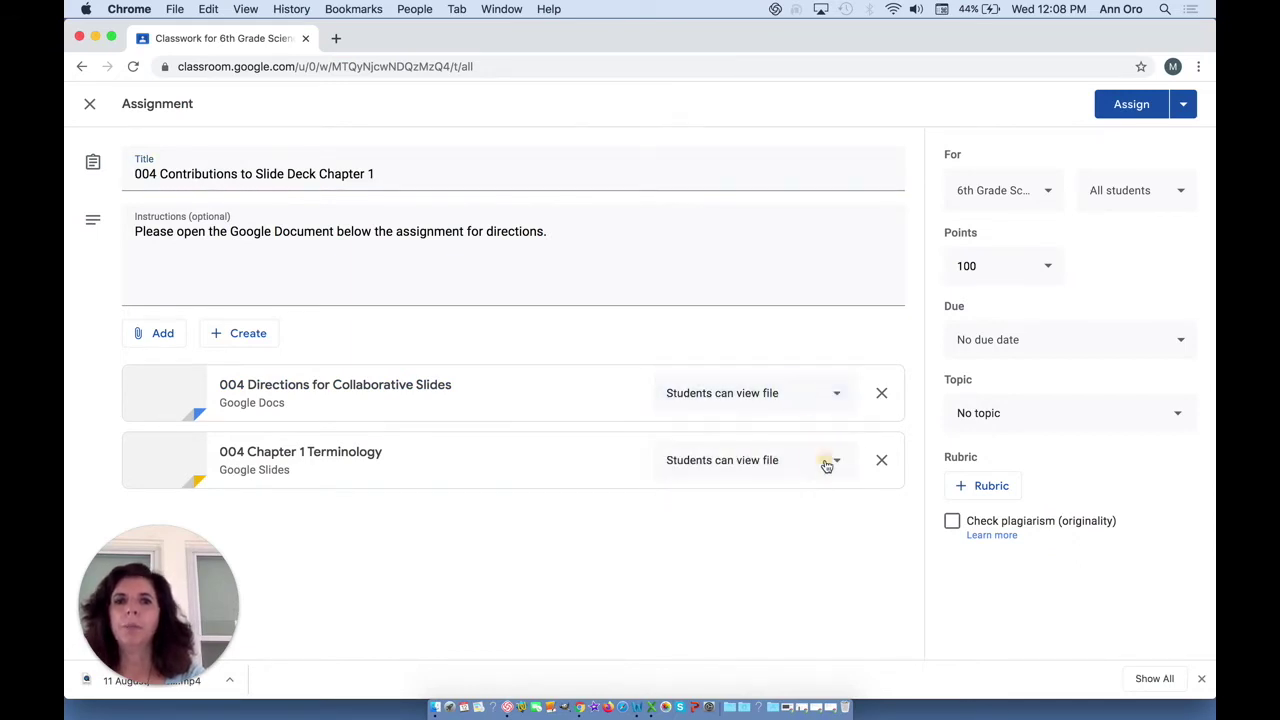
left_click(827, 461)
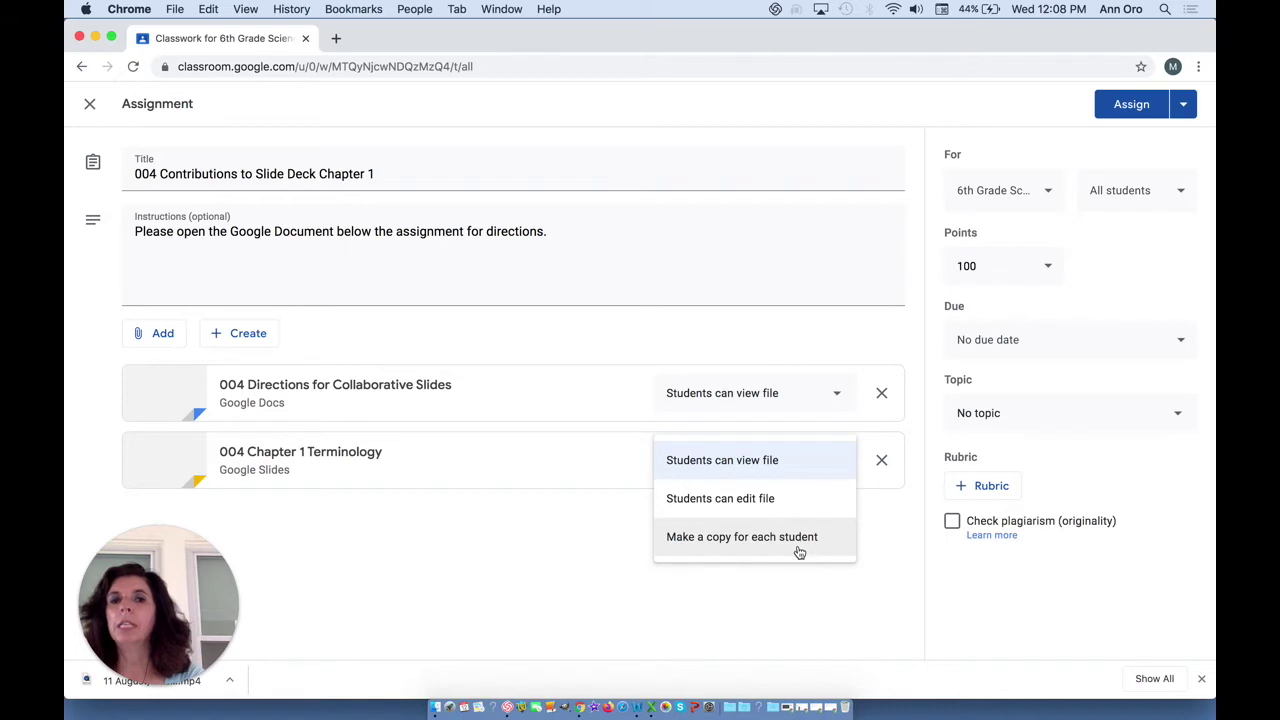
left_click(790, 505)
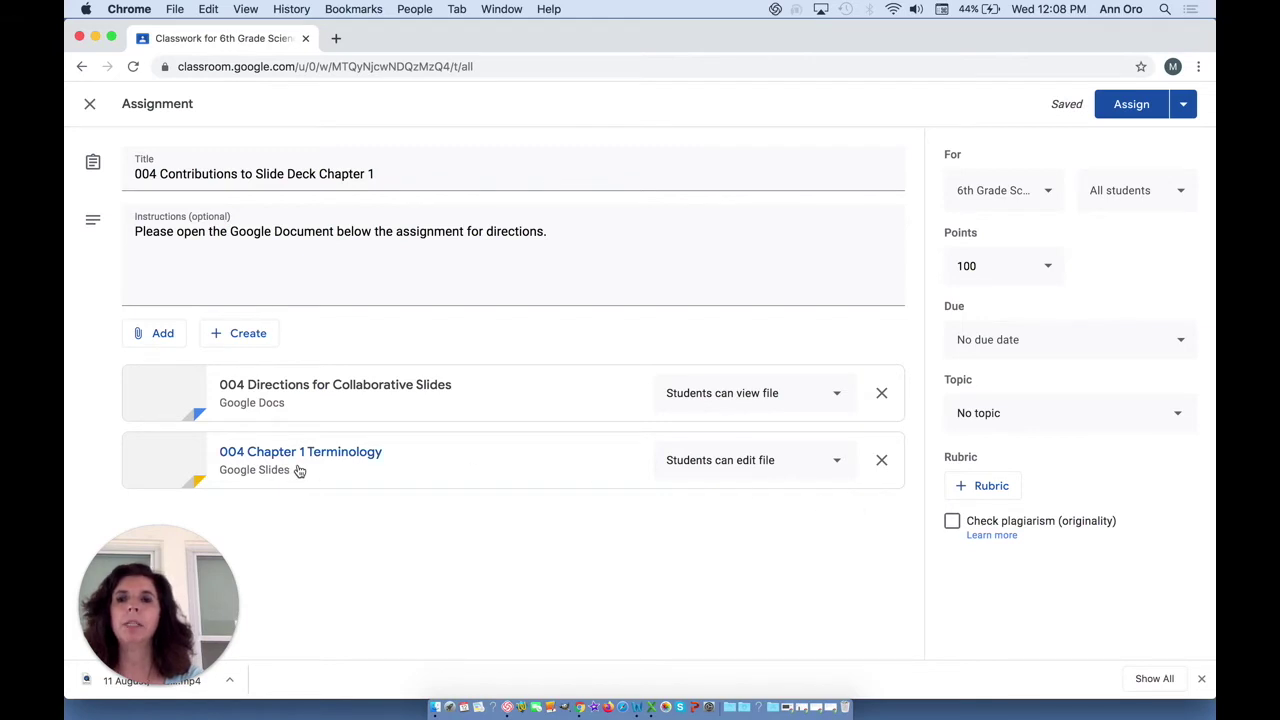
- Make the assignment ungraded and set a first due date of Aug 17
left_click(1042, 266)
left_click(990, 304)
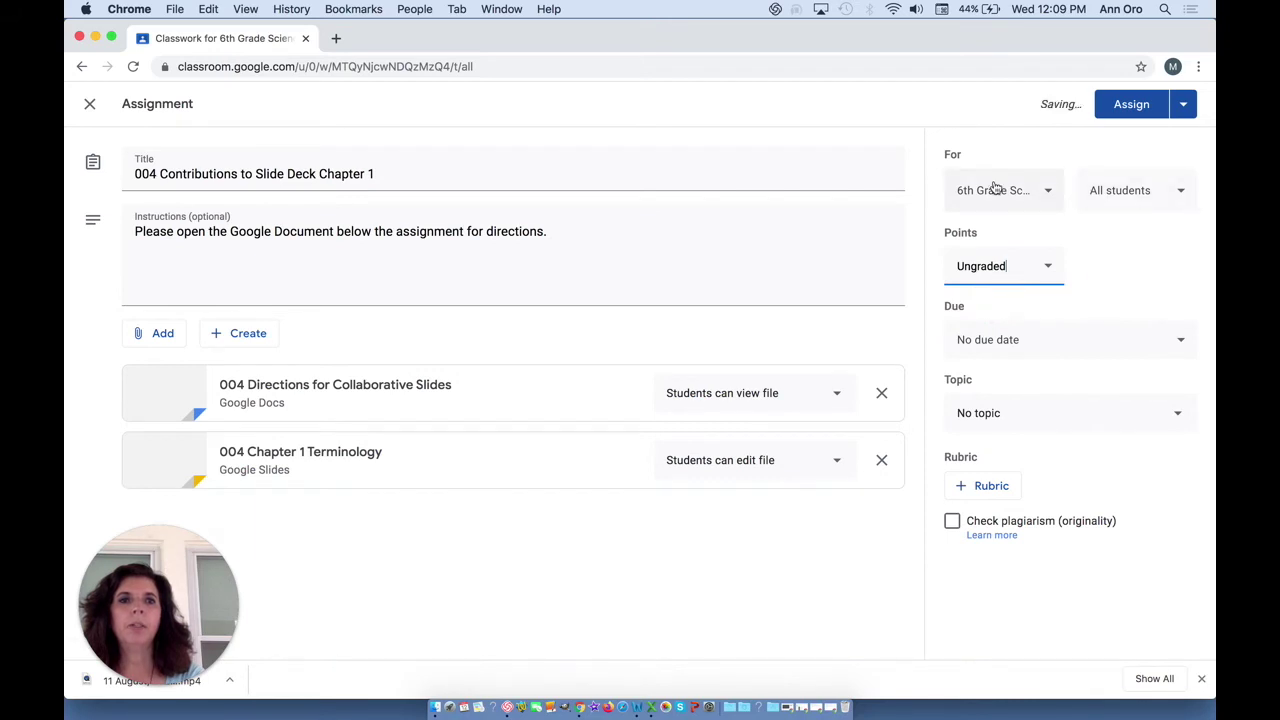
left_click(1171, 339)
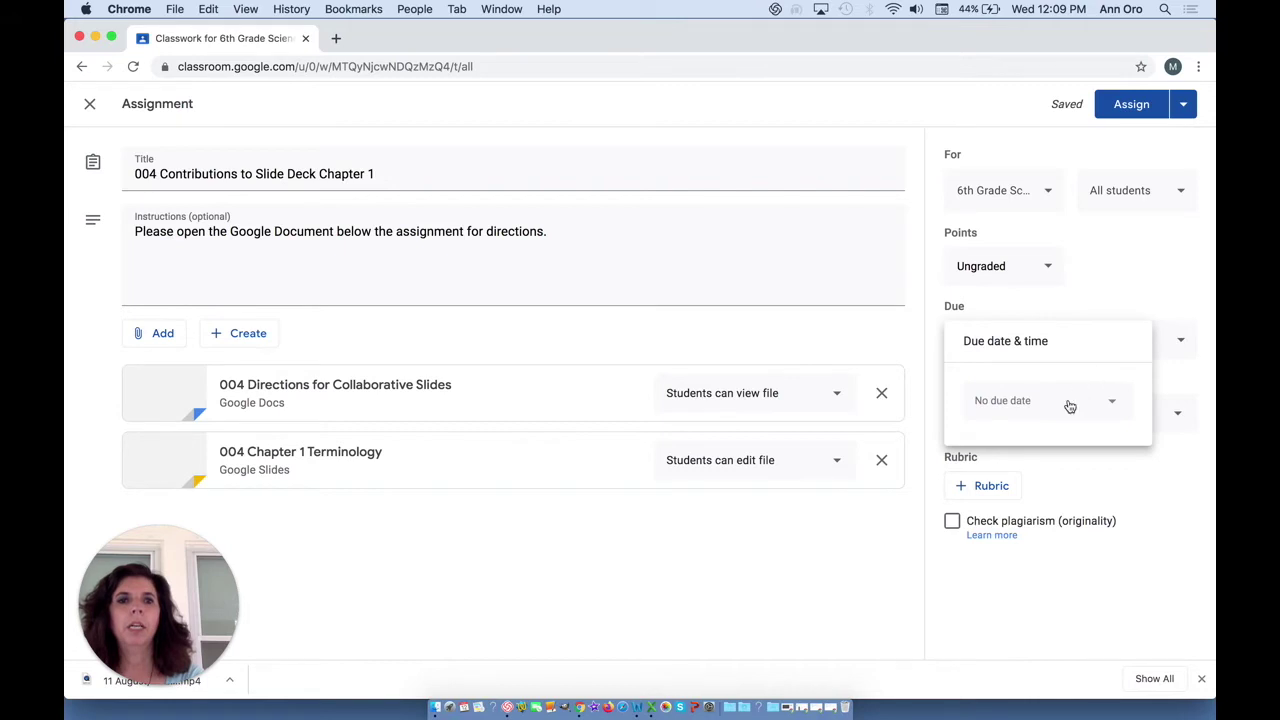
left_click(1069, 403)
left_click(1006, 553)
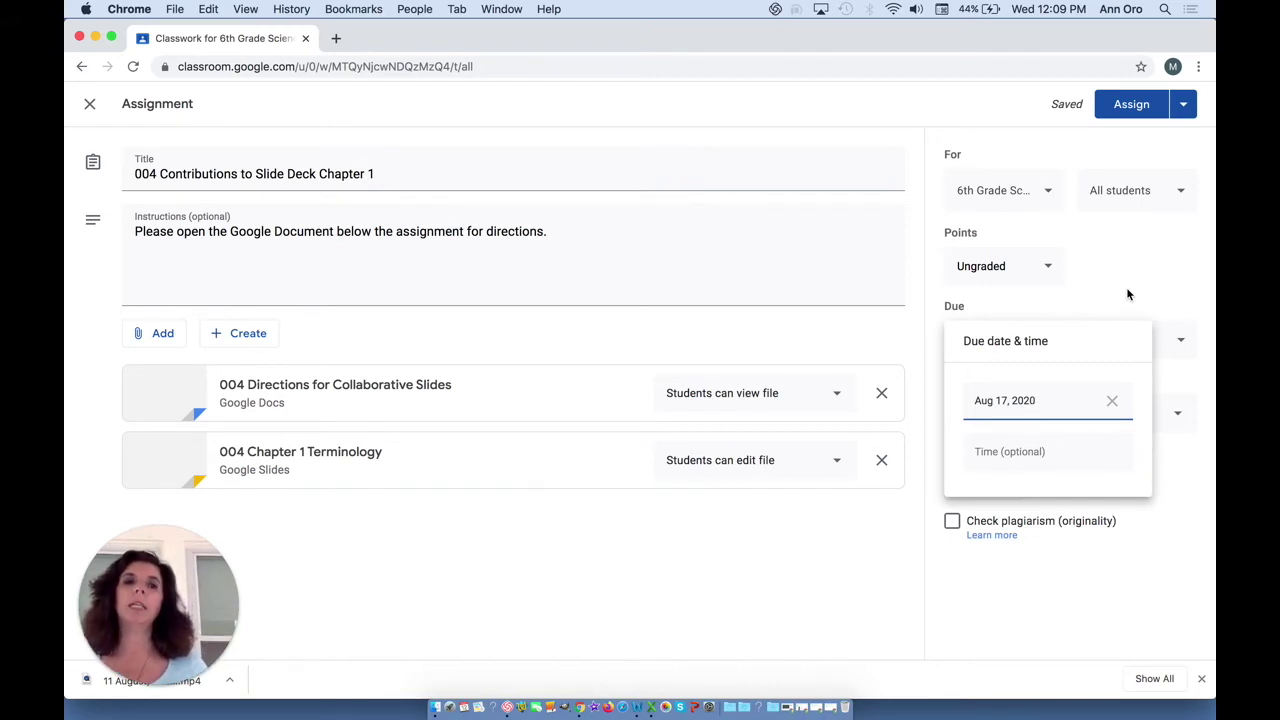
left_click(1126, 291)
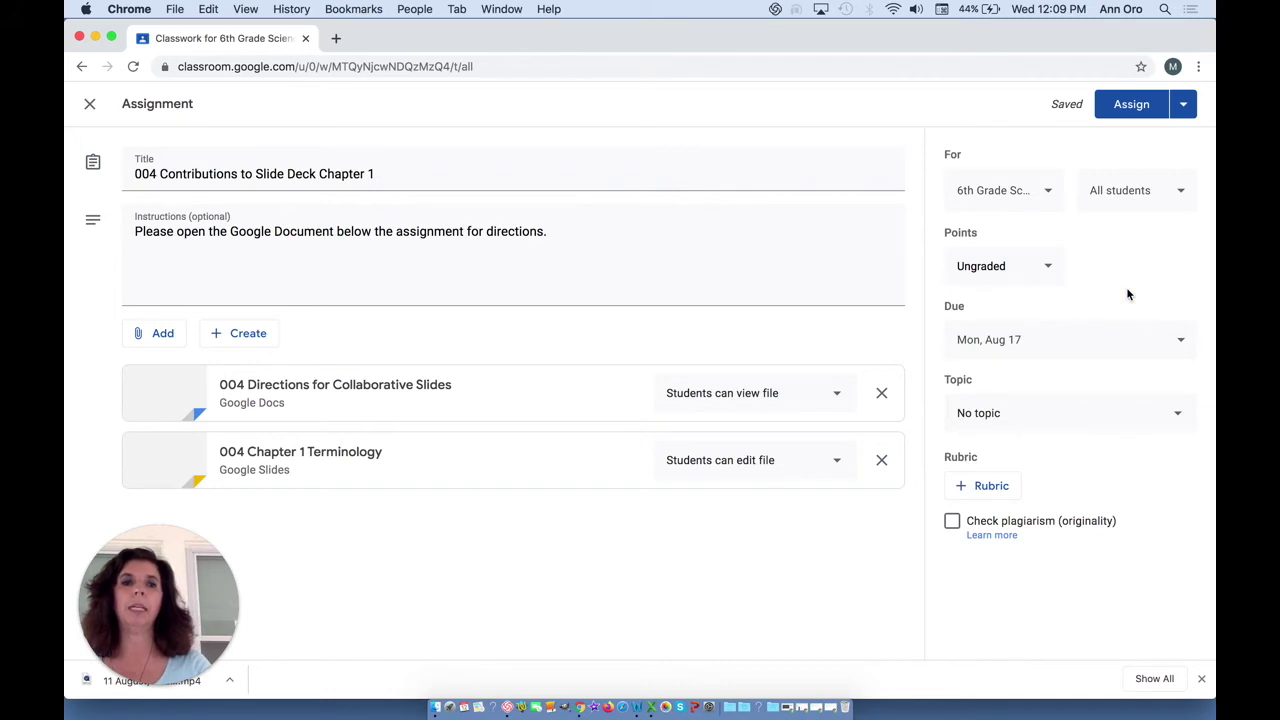
- File it under Week of September 14 and change the due date to Sep 18, 2020
left_click(1097, 410)
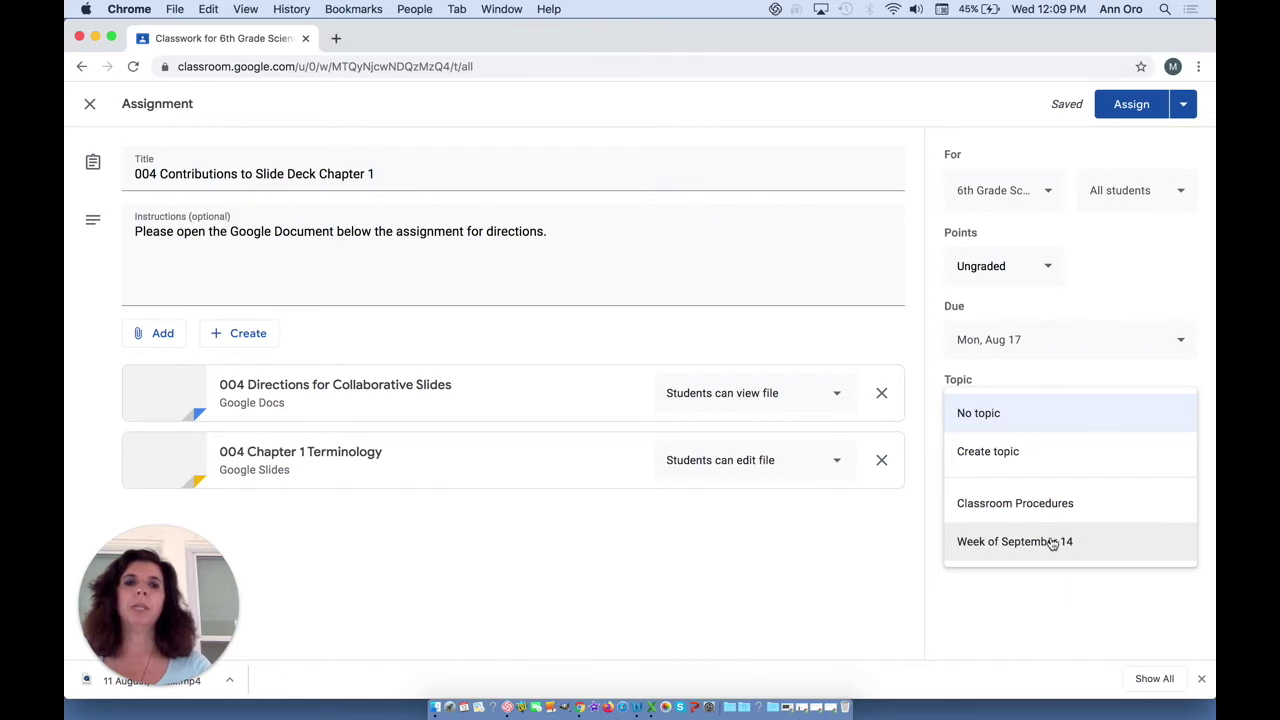
left_click(1052, 543)
left_click(1181, 343)
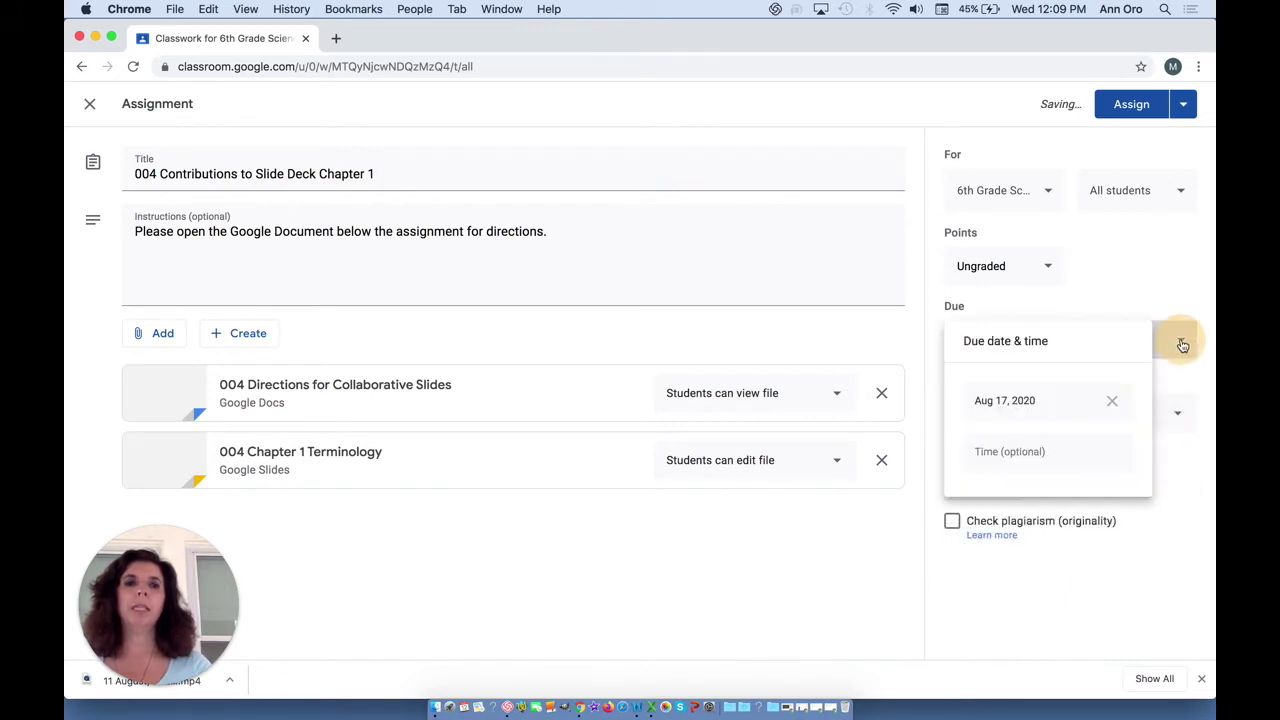
left_click(1031, 410)
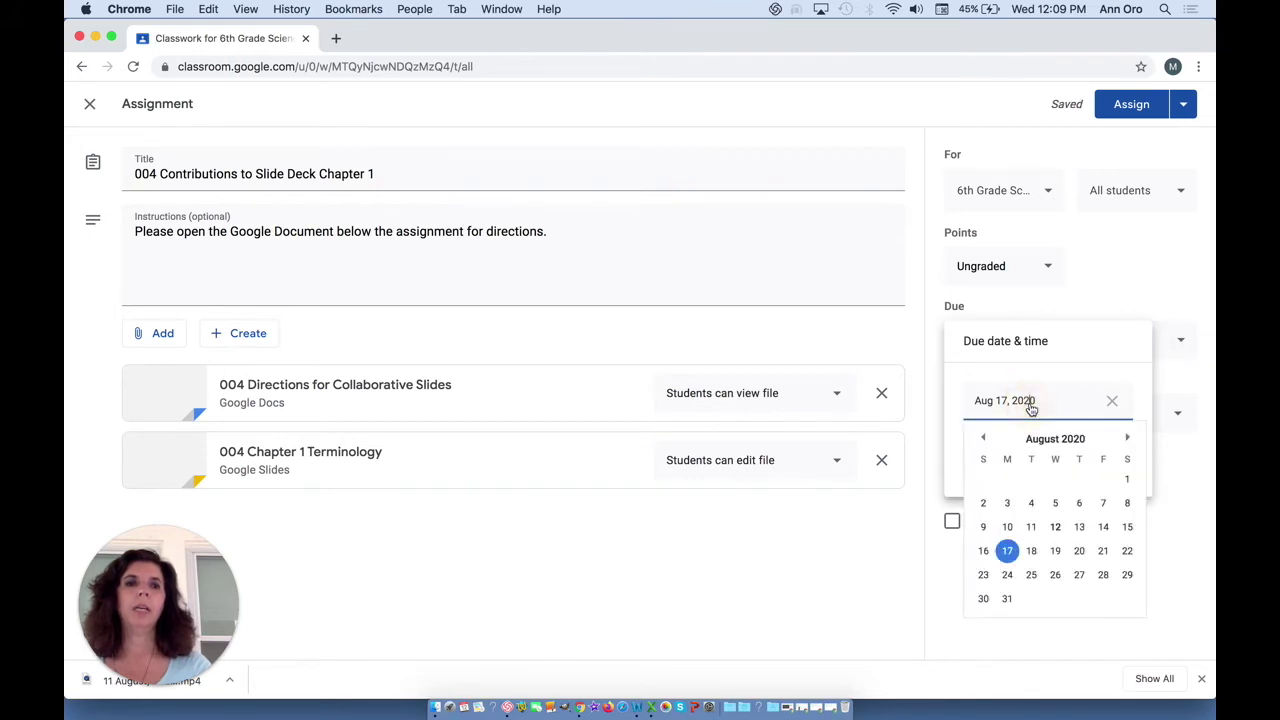
left_click(1127, 440)
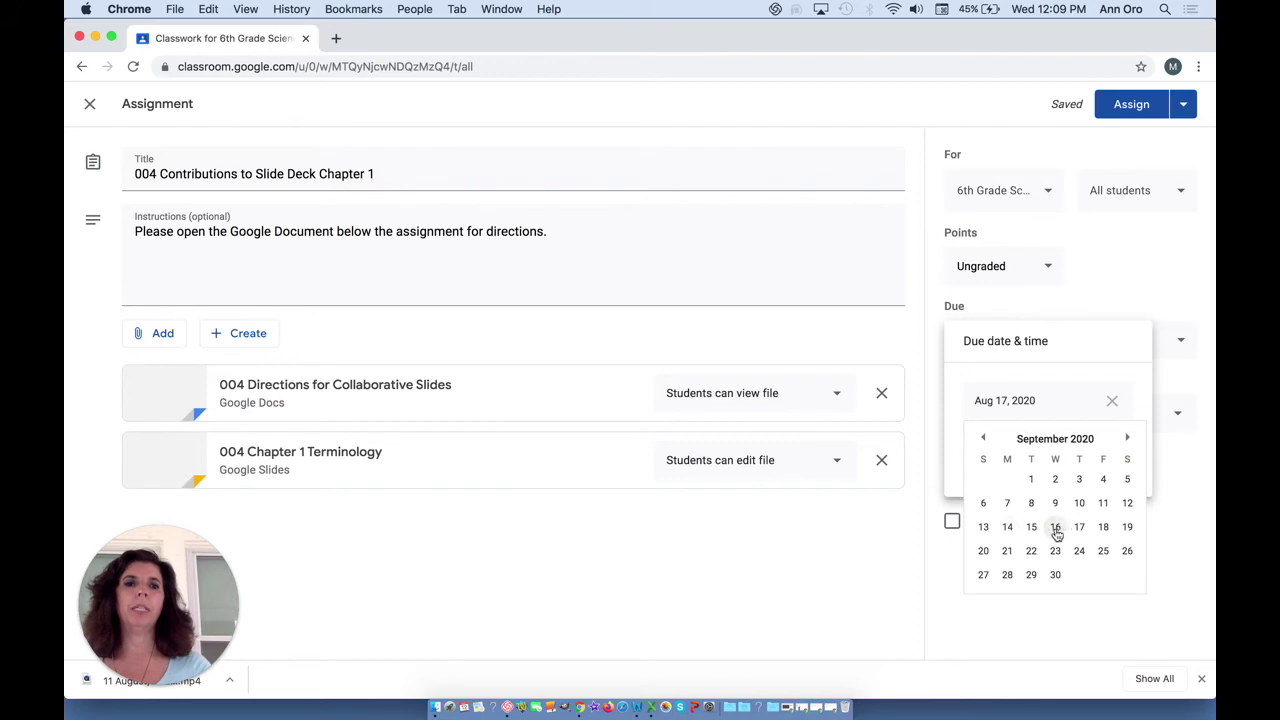
left_click(1104, 528)
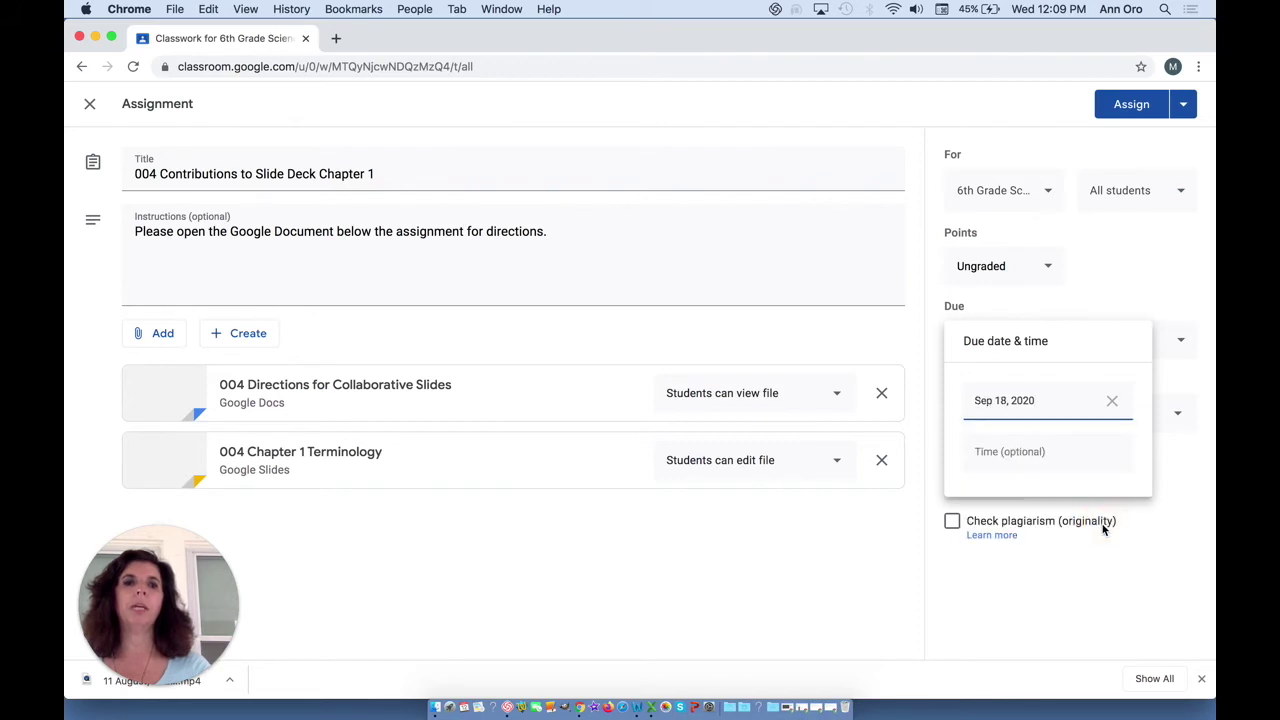
left_click(1044, 557)
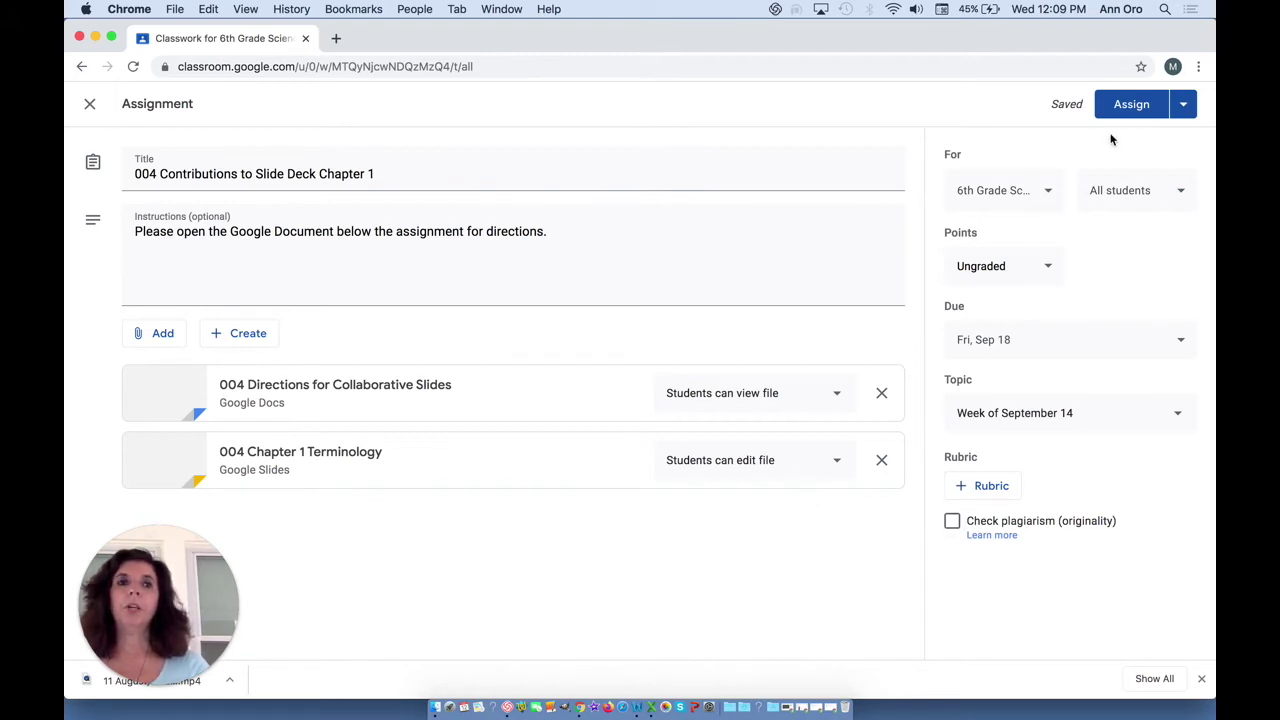
- Begin assigning the work, then cancel at the confirmation prompt
left_click(1187, 104)
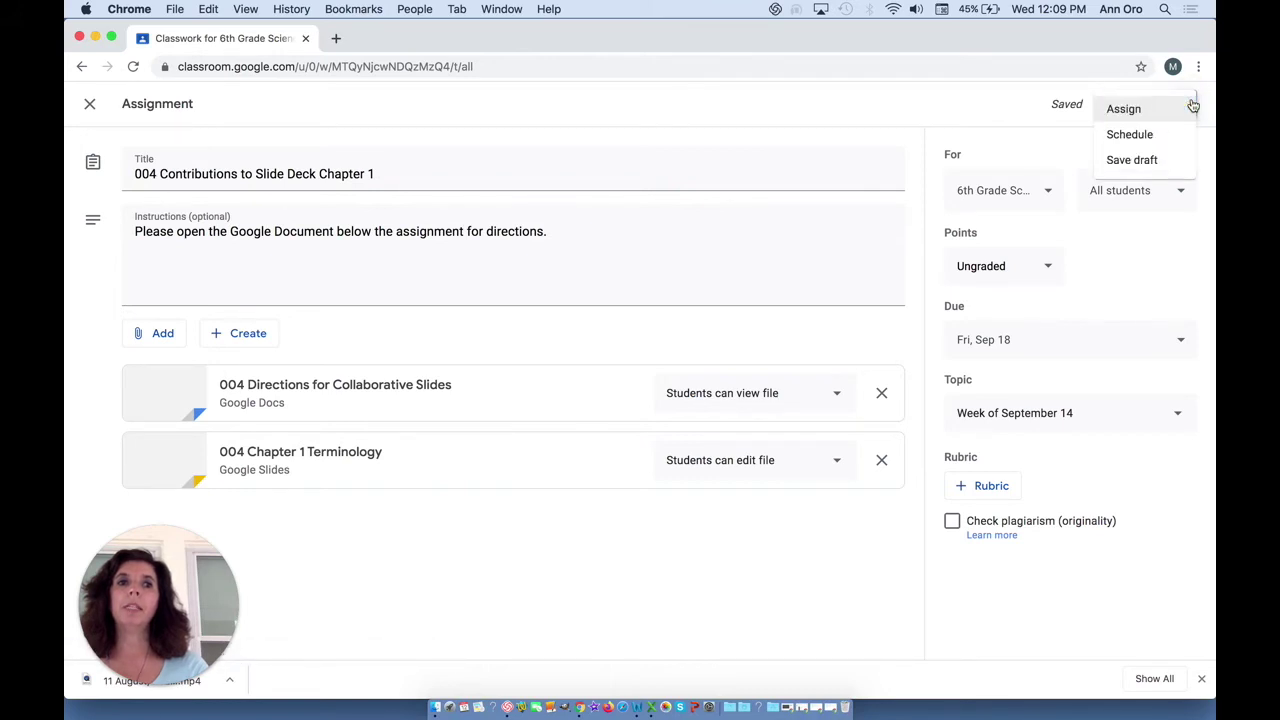
left_click(1190, 107)
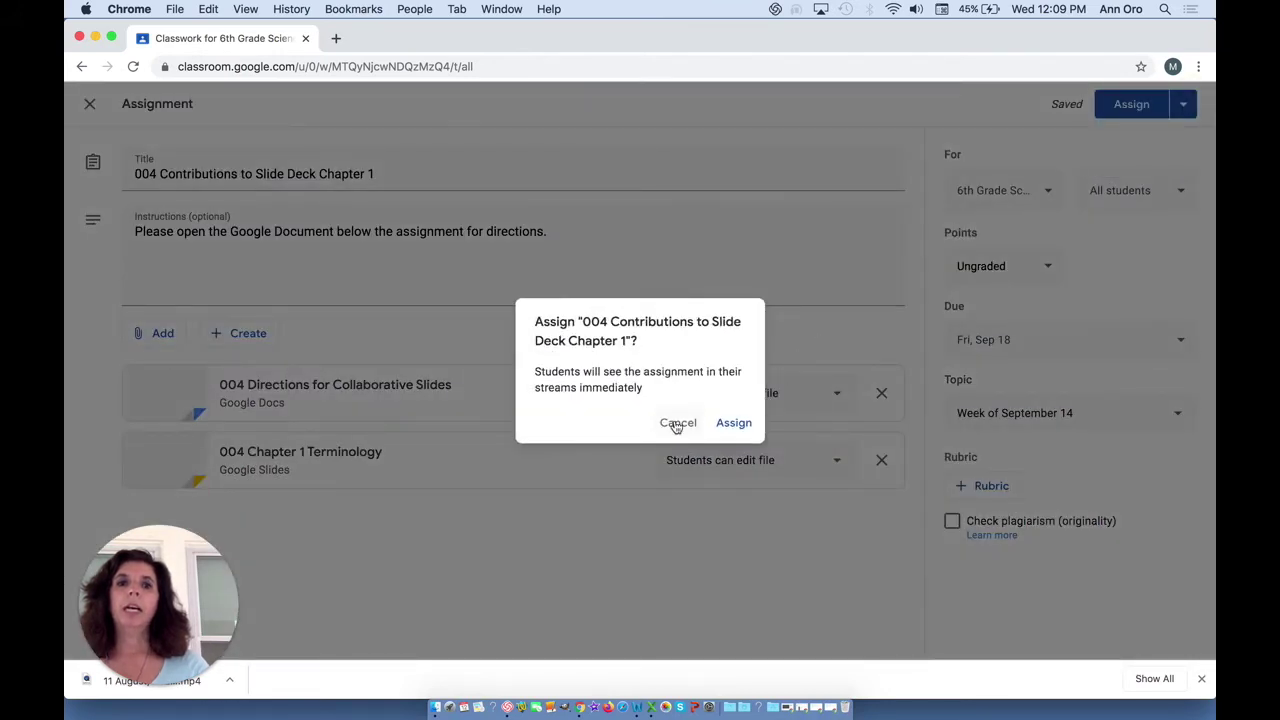
left_click(677, 423)
- Make the directions doc view-only and the slides editable, then assign and confirm
left_click(835, 395)
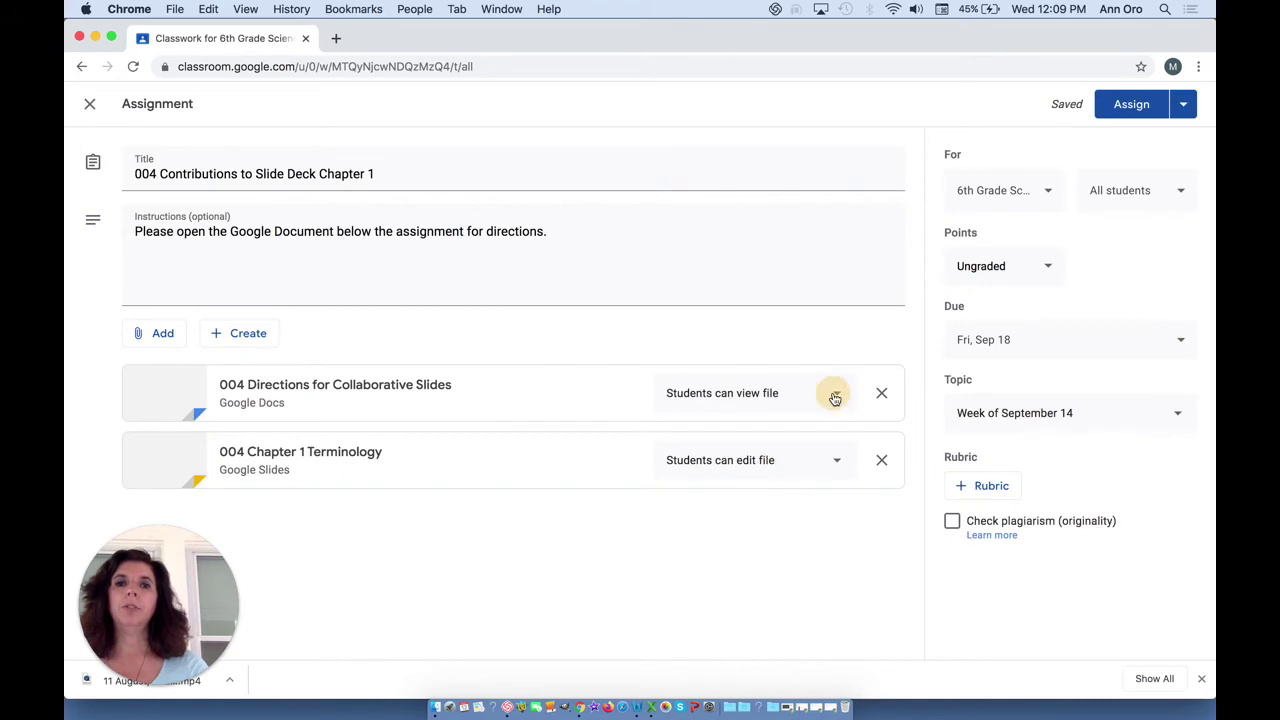
left_click(834, 397)
left_click(834, 461)
left_click(834, 467)
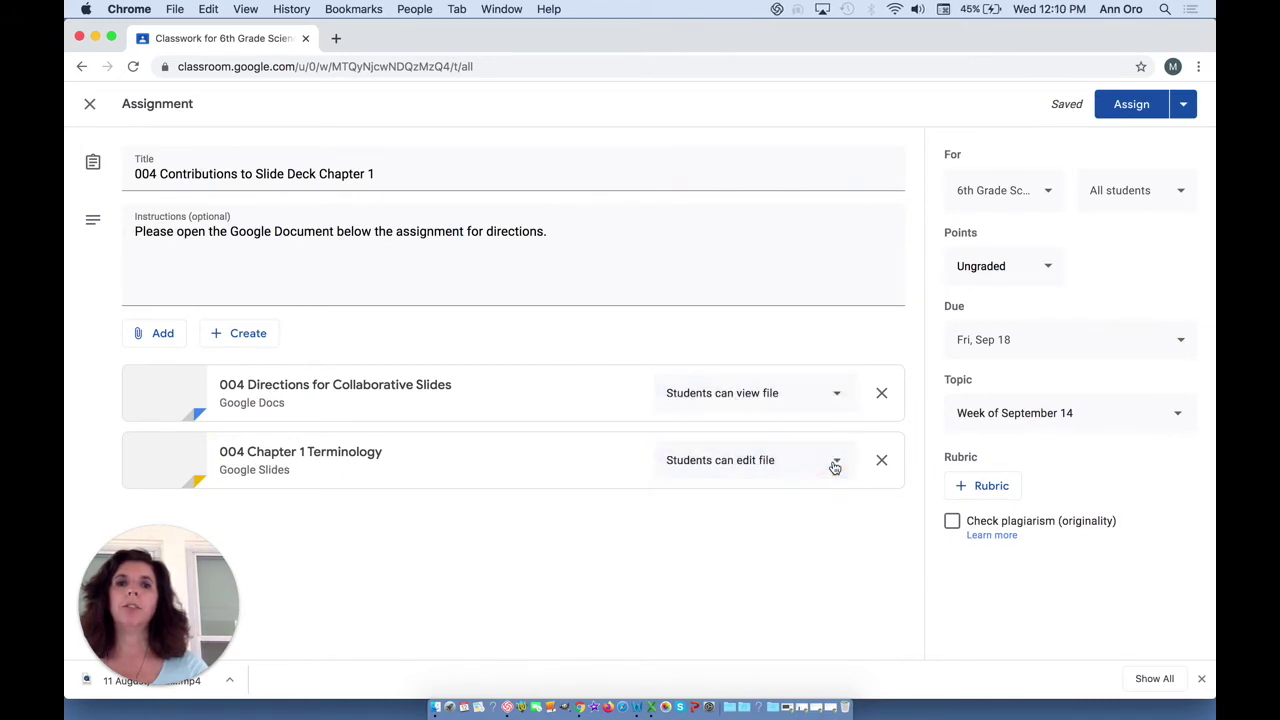
left_click(1130, 104)
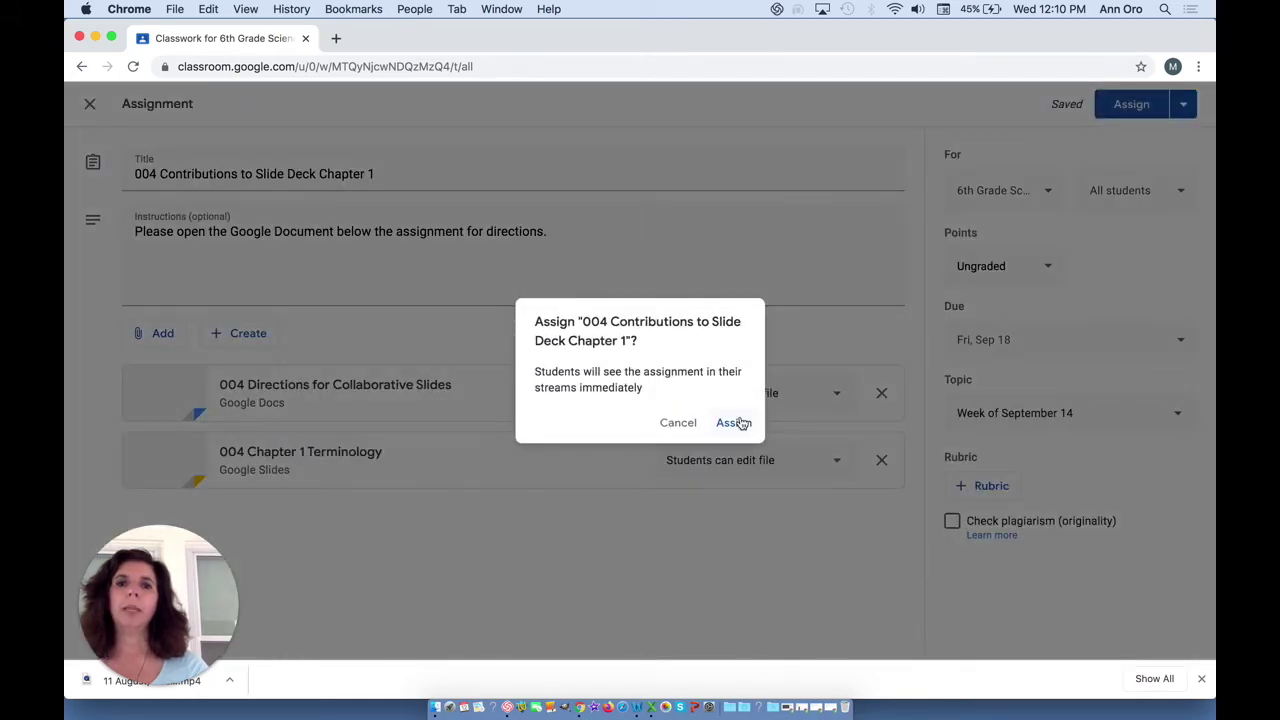
left_click(739, 422)
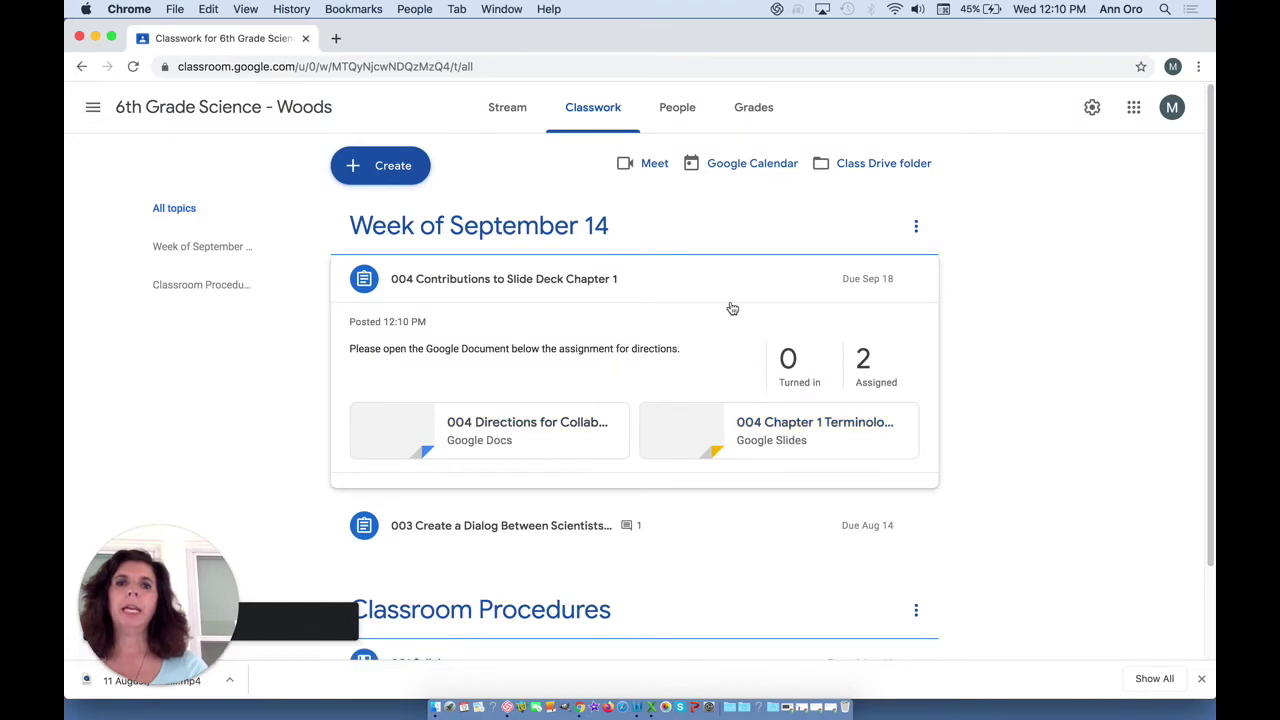
- Edit the posted assignment, verify the slide deck is student-editable, and save
left_click(916, 278)
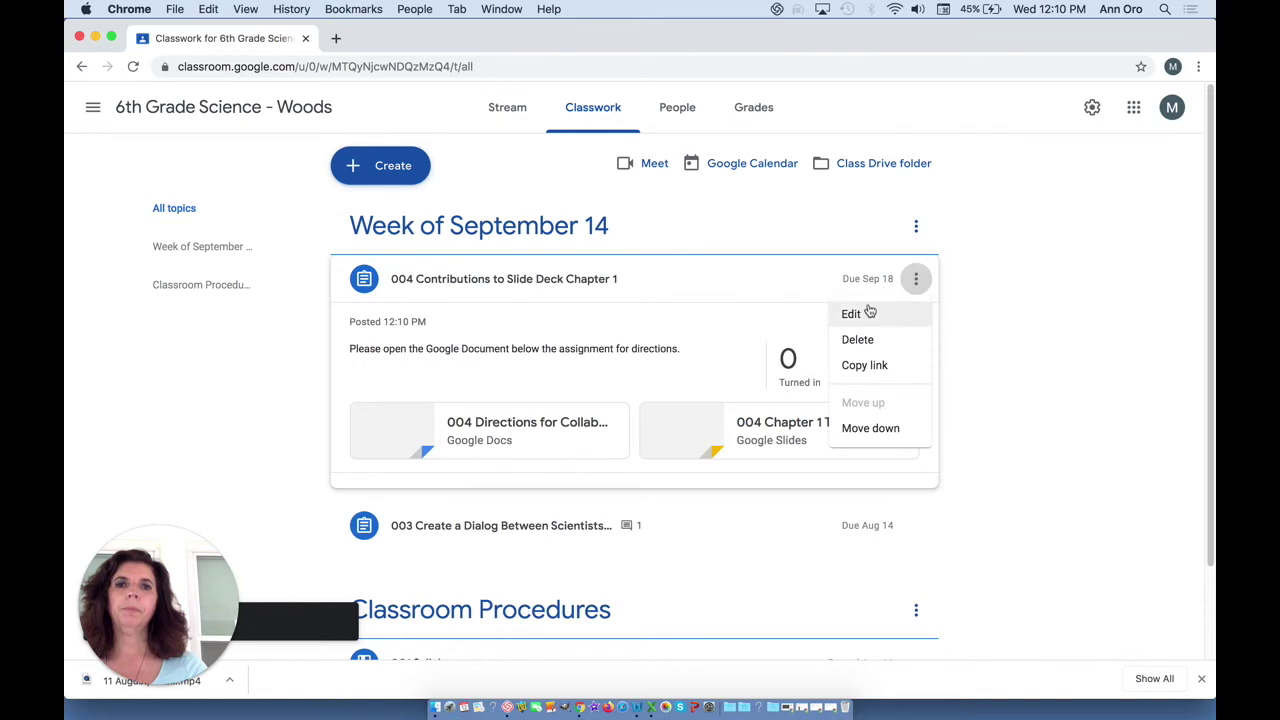
left_click(865, 312)
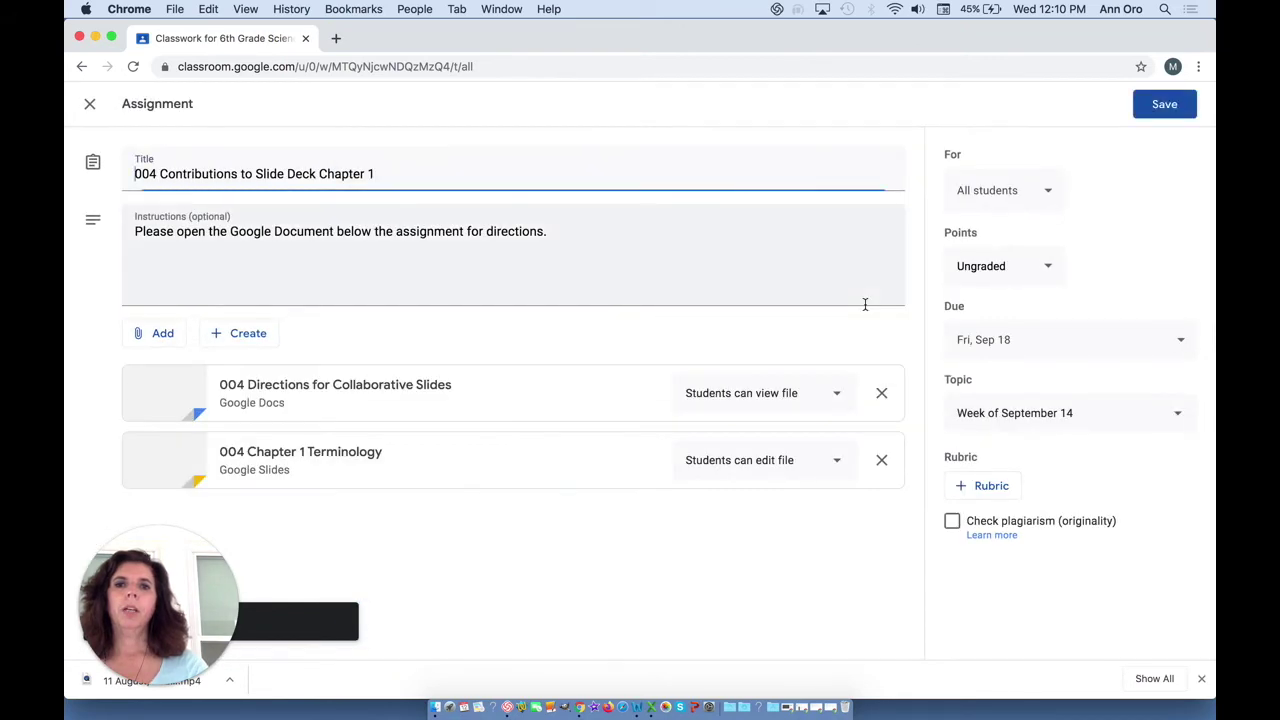
left_click(834, 462)
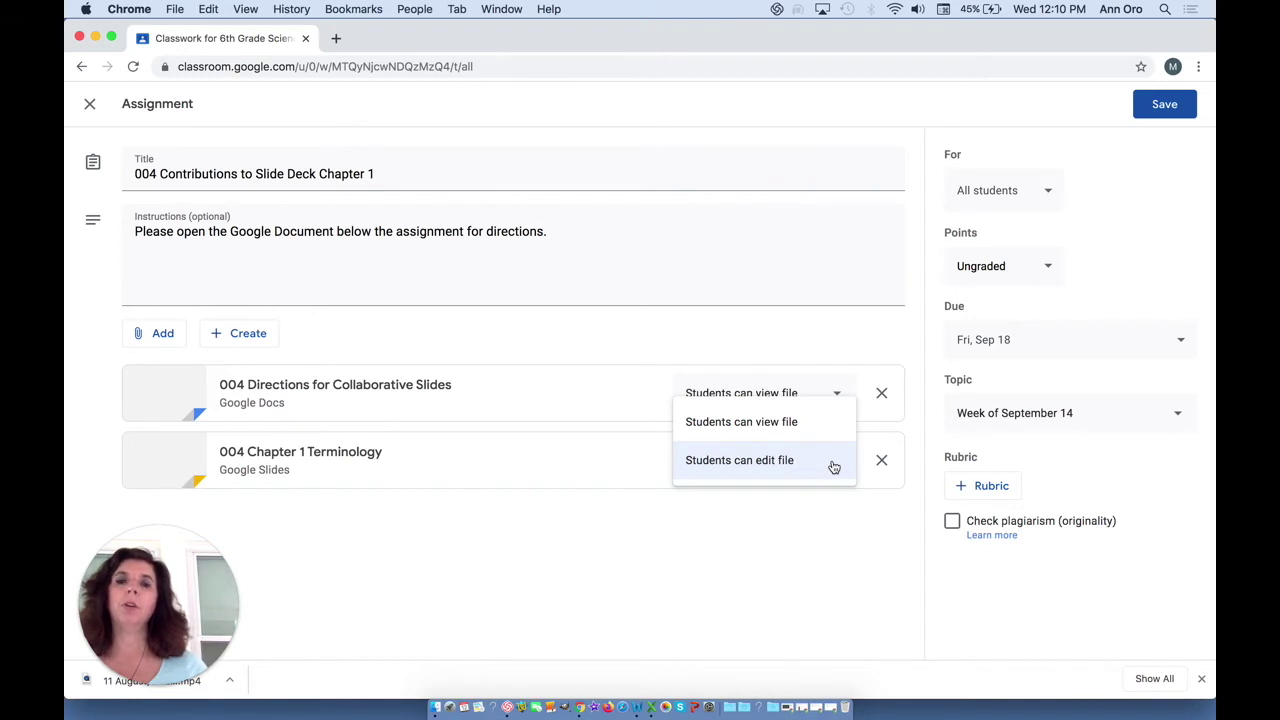
left_click(1170, 104)
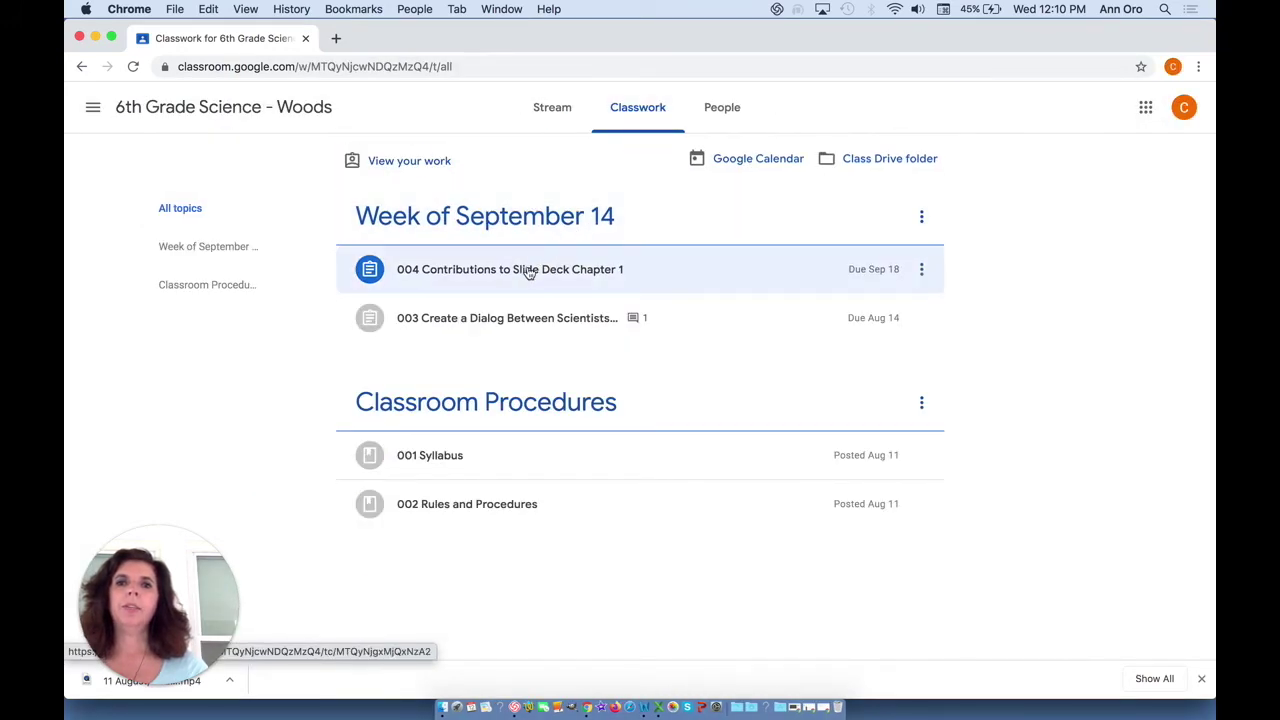
- As a student, open the assignment's details and its '004 Directions for Collaborative Slides' document
left_click(590, 278)
left_click(423, 458)
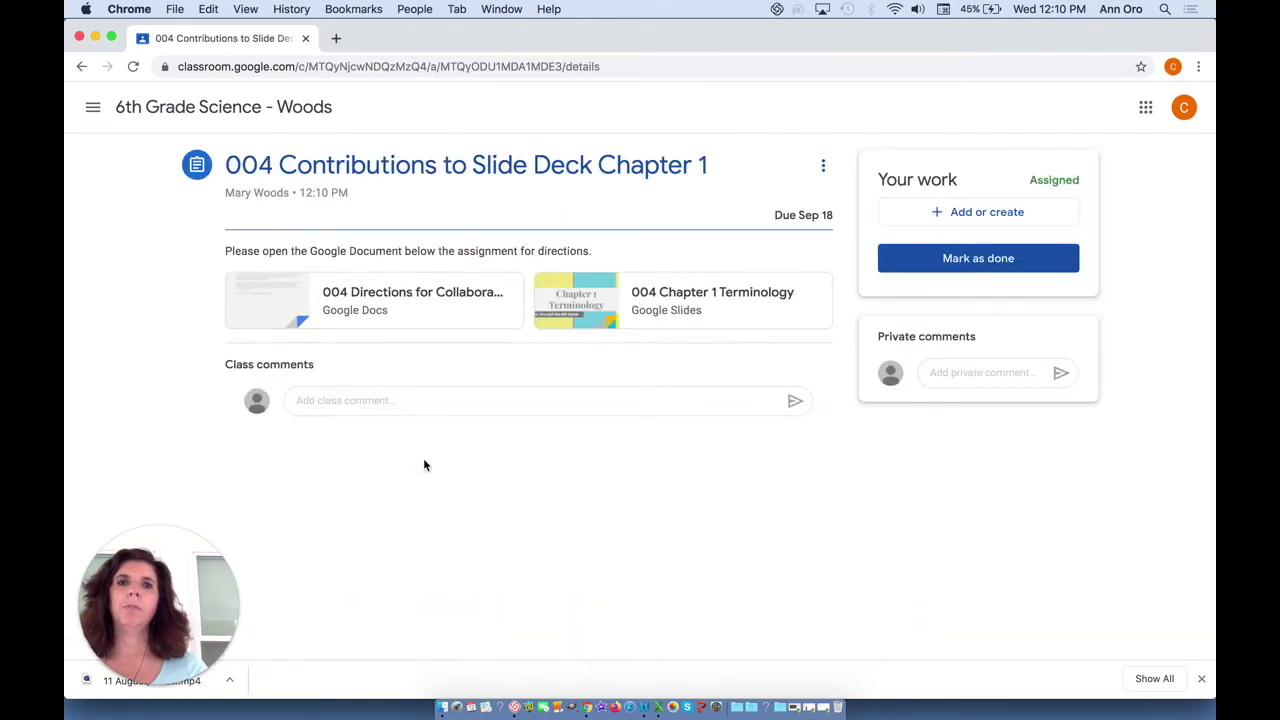
left_click(422, 299)
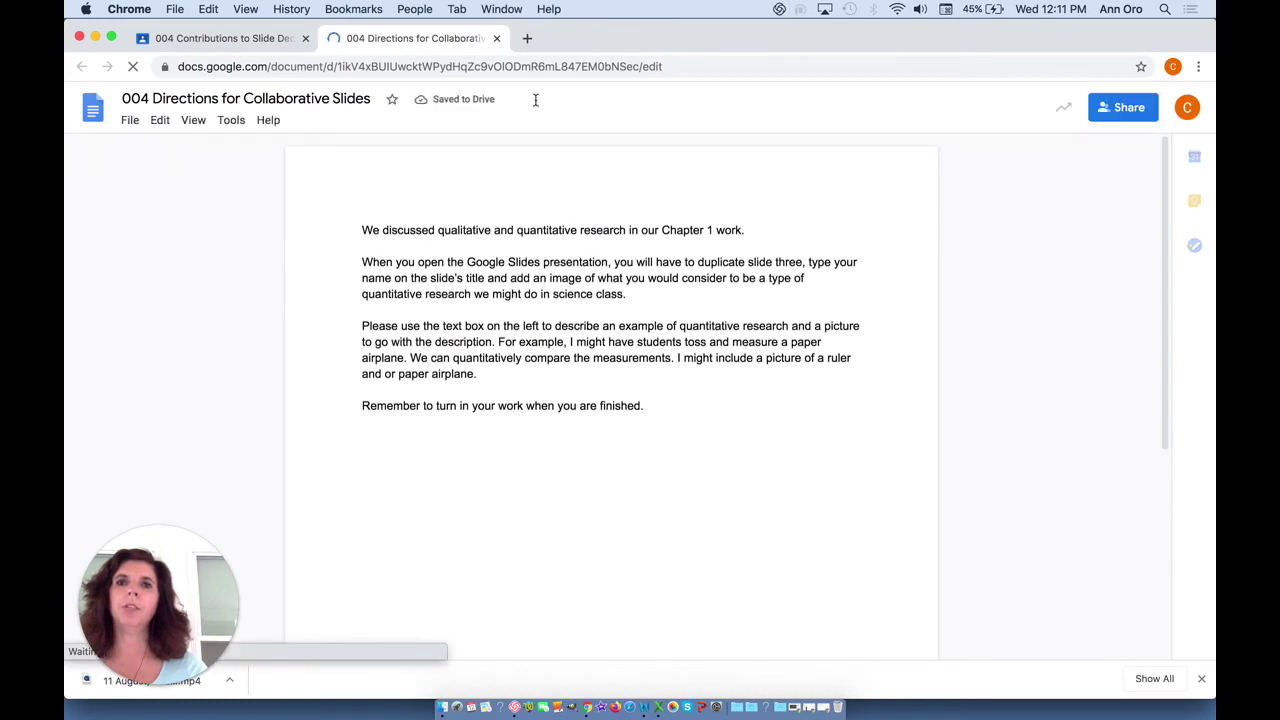
- Close the directions document and open the 004 Chapter 1 Terminology slide deck
left_click(496, 39)
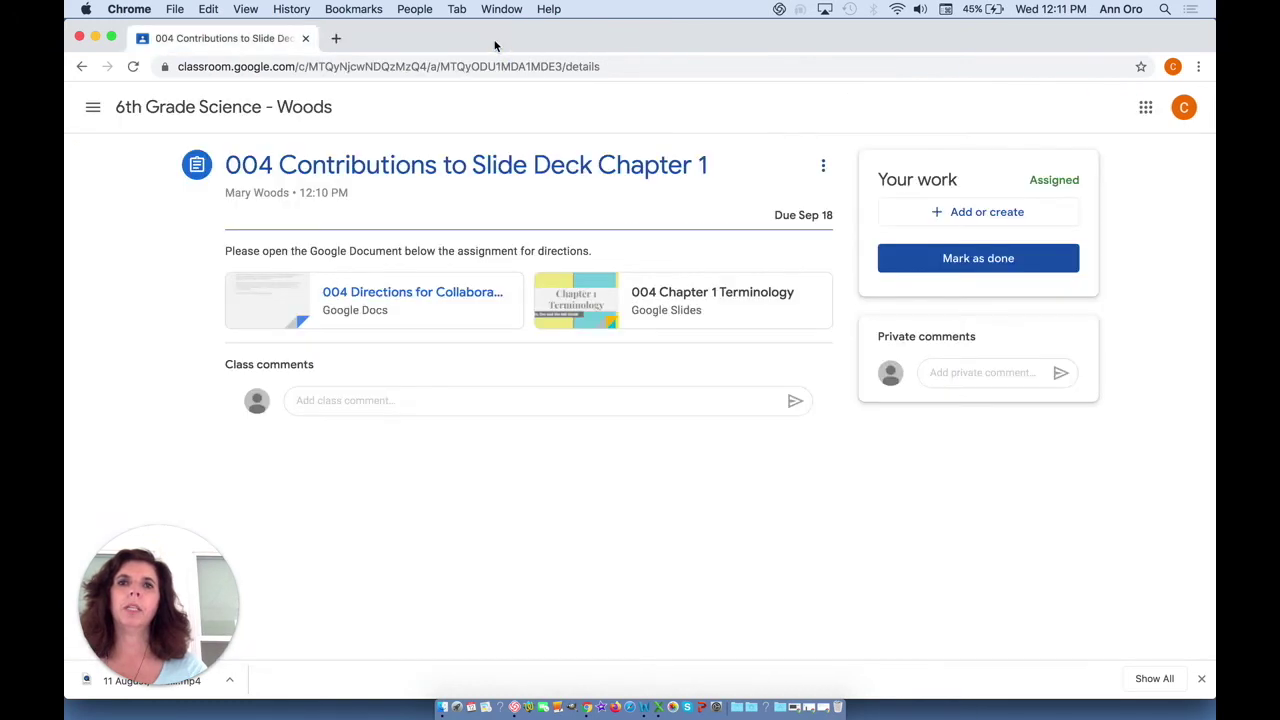
left_click(672, 294)
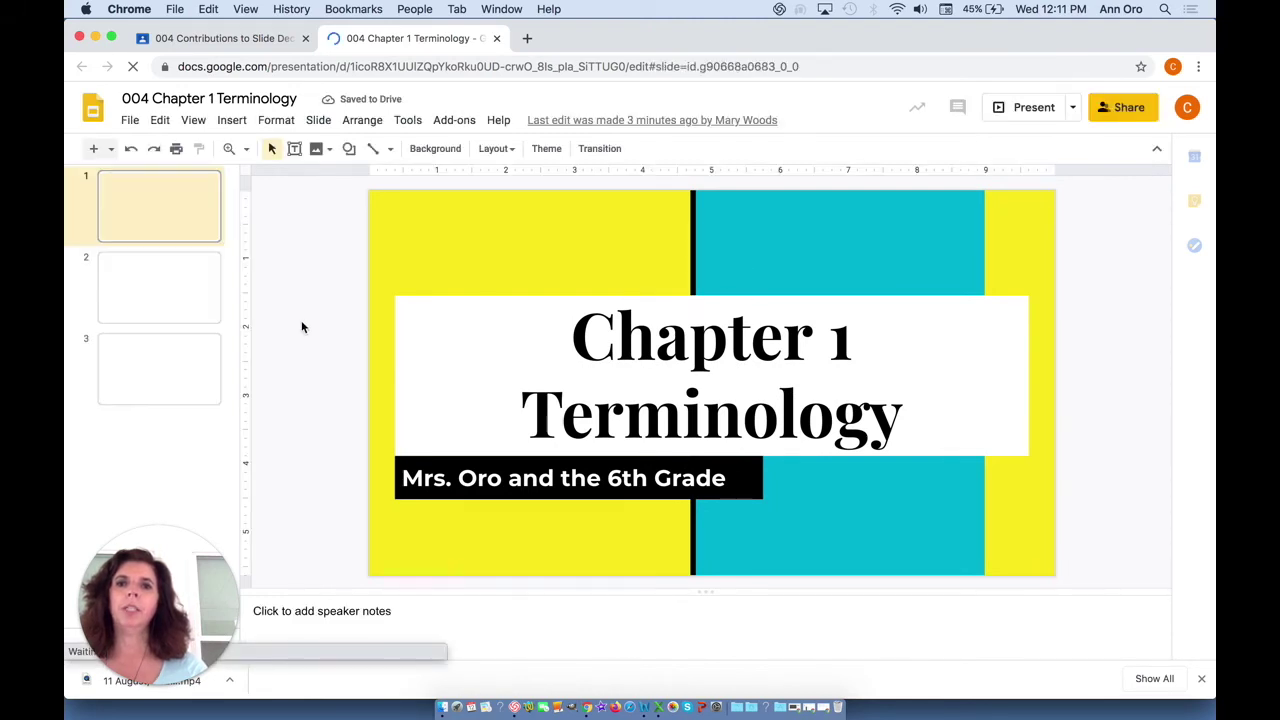
- Duplicate the DO NOT EDIT template slide 3 as a new slide 4 and select its title
left_click(182, 300)
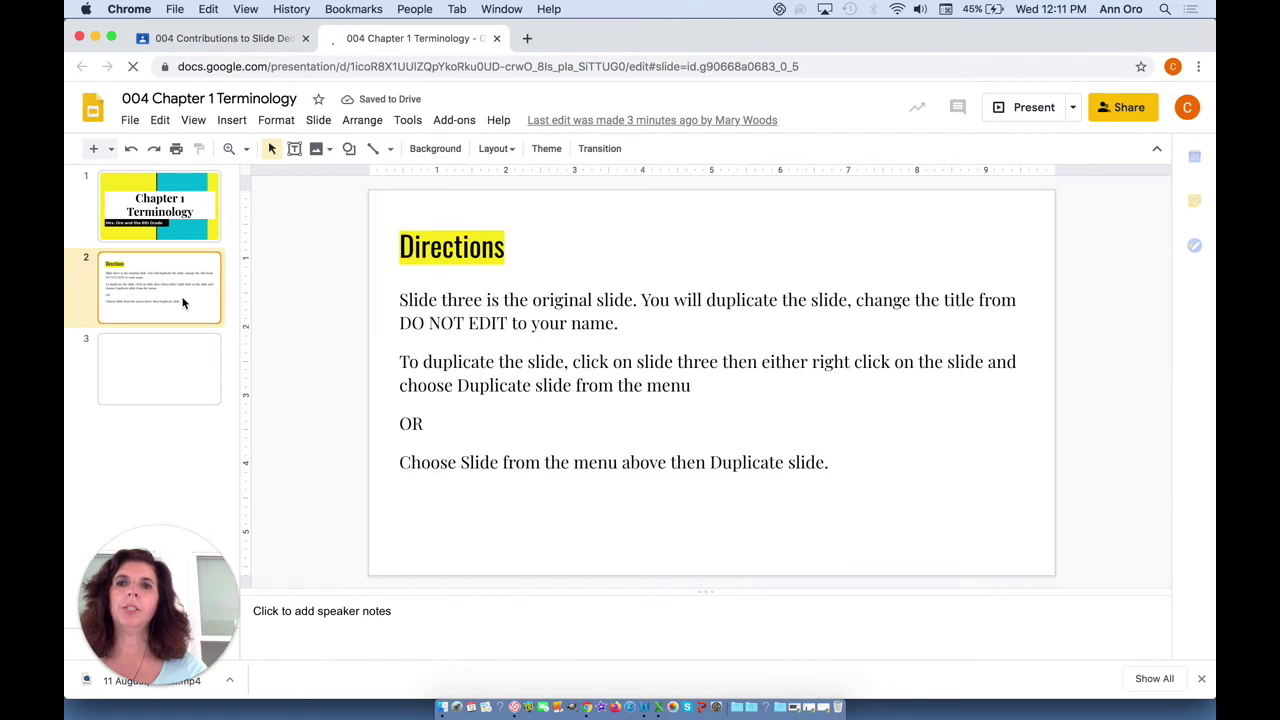
left_click(167, 352)
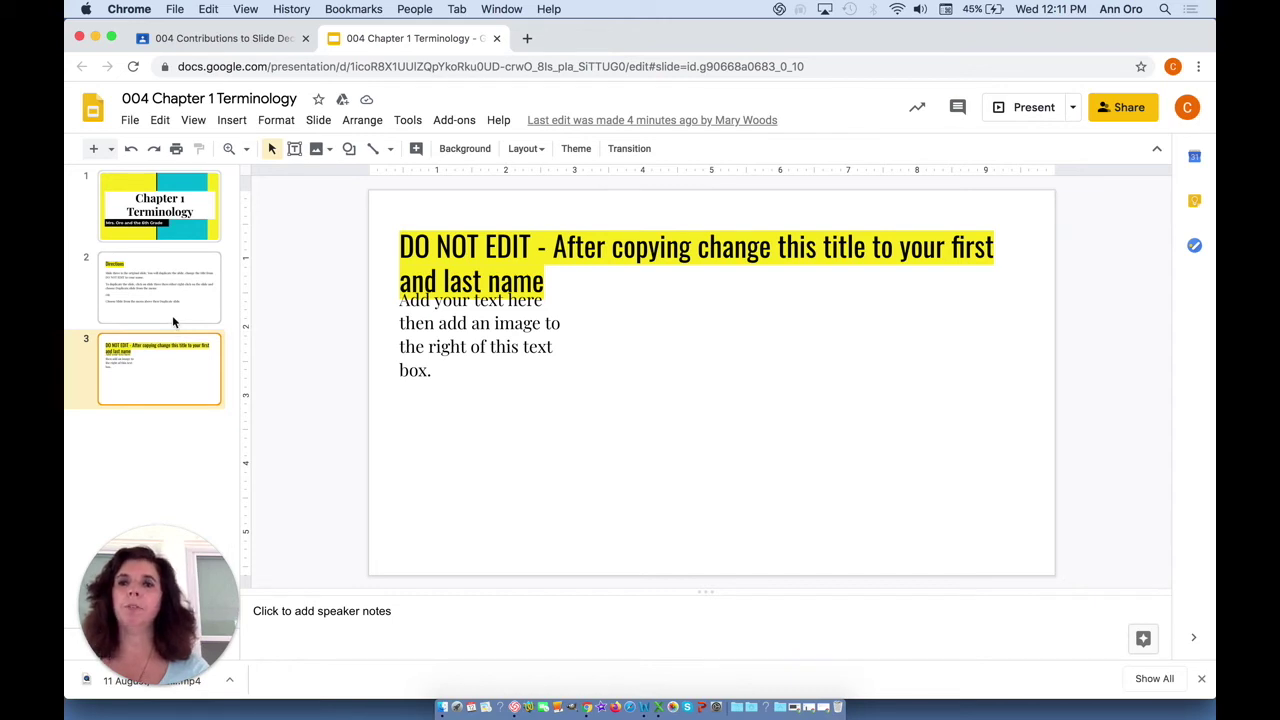
right_click(156, 373)
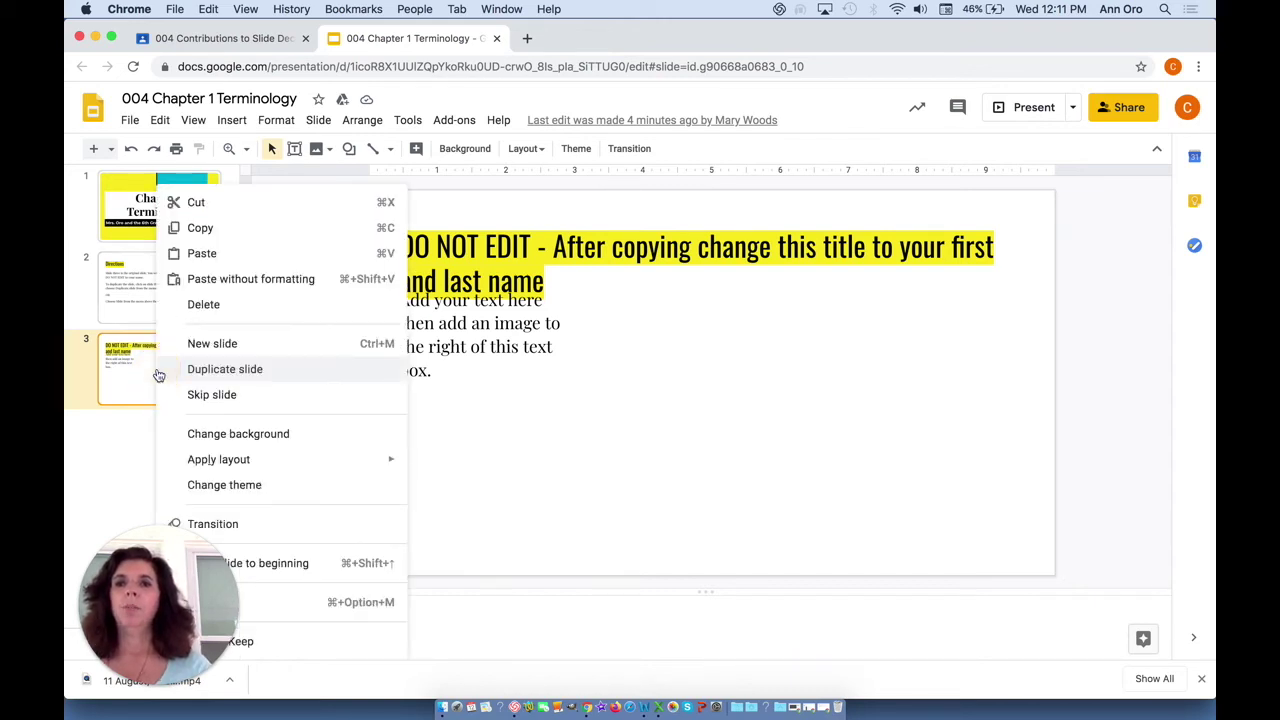
left_click(189, 371)
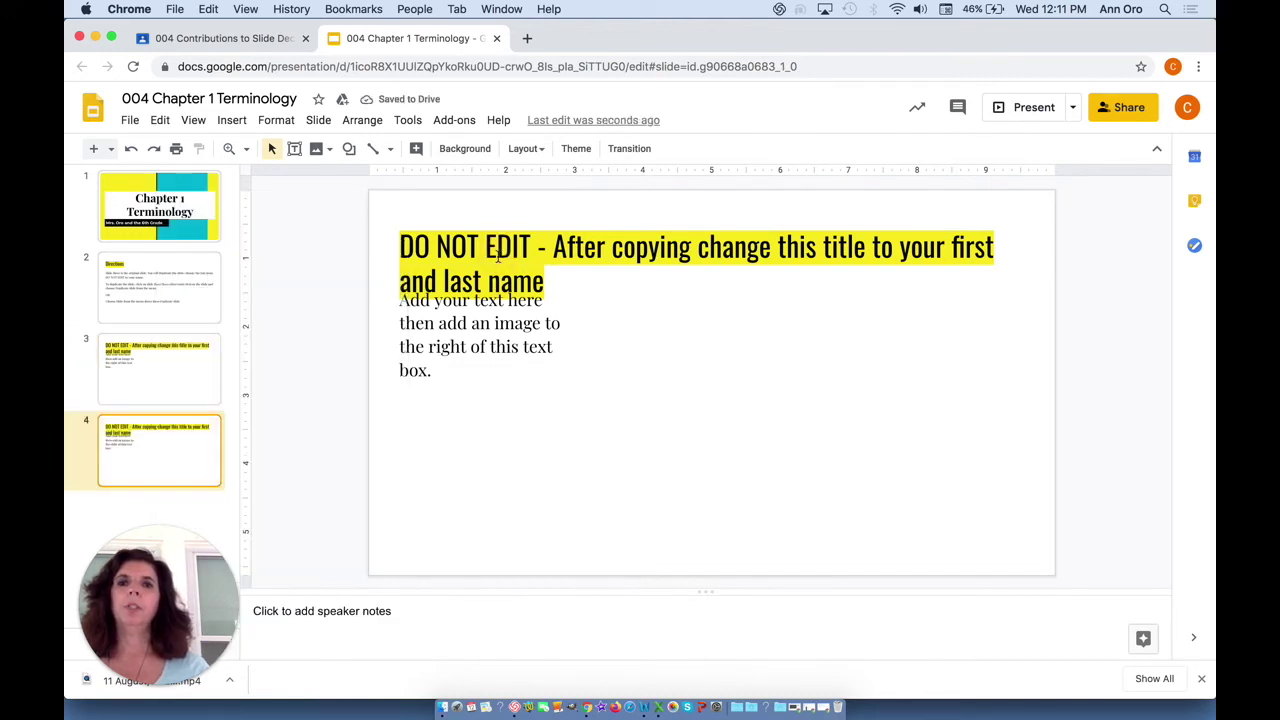
triple_click(498, 256)
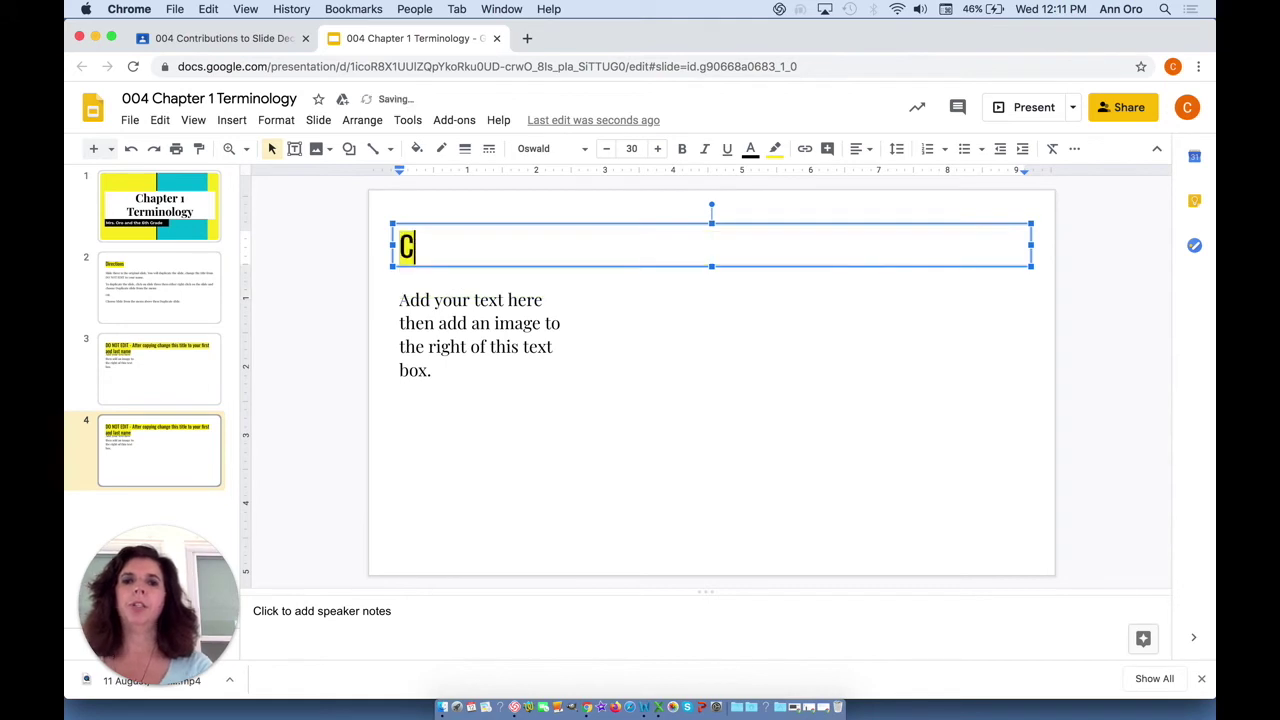
- Title slide 4 with the student's name and write the flower-growing sun-versus-closet example in the body
triple_click(493, 298)
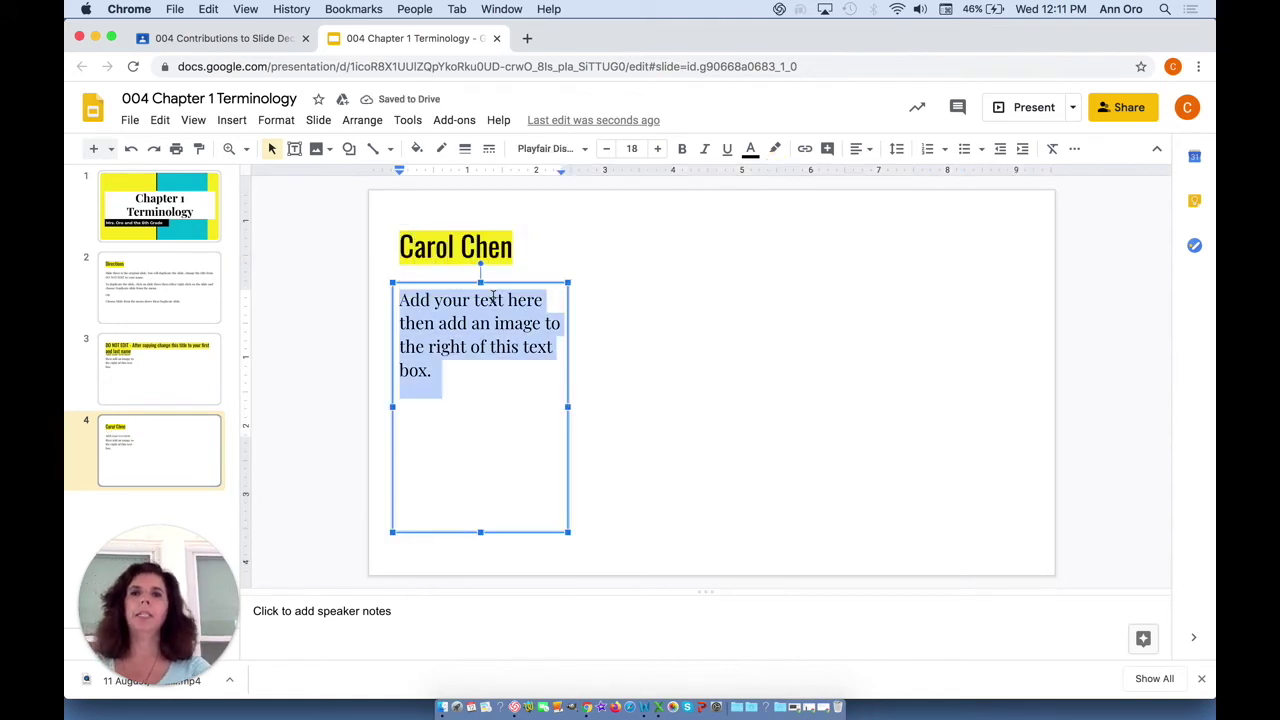
type("An example of a quantative project in class would be to grow a flower in the sun and in a closet and measure growth for several weeks.")
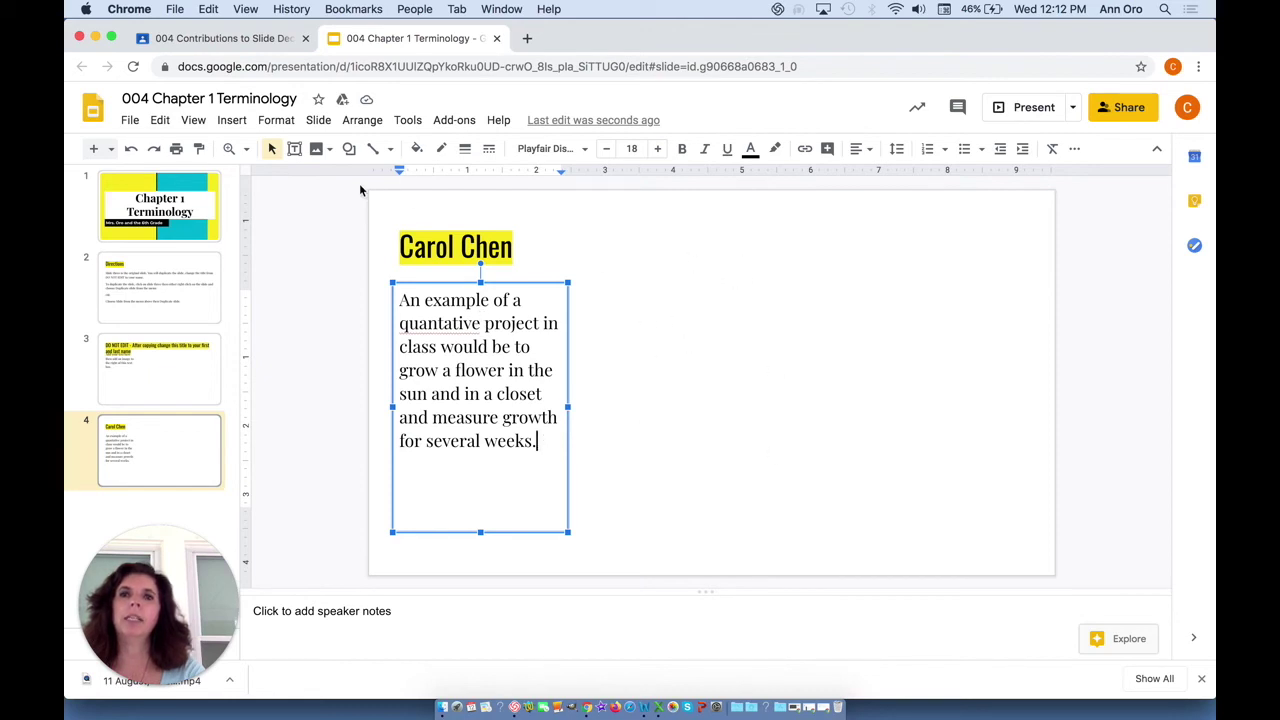
left_click(231, 122)
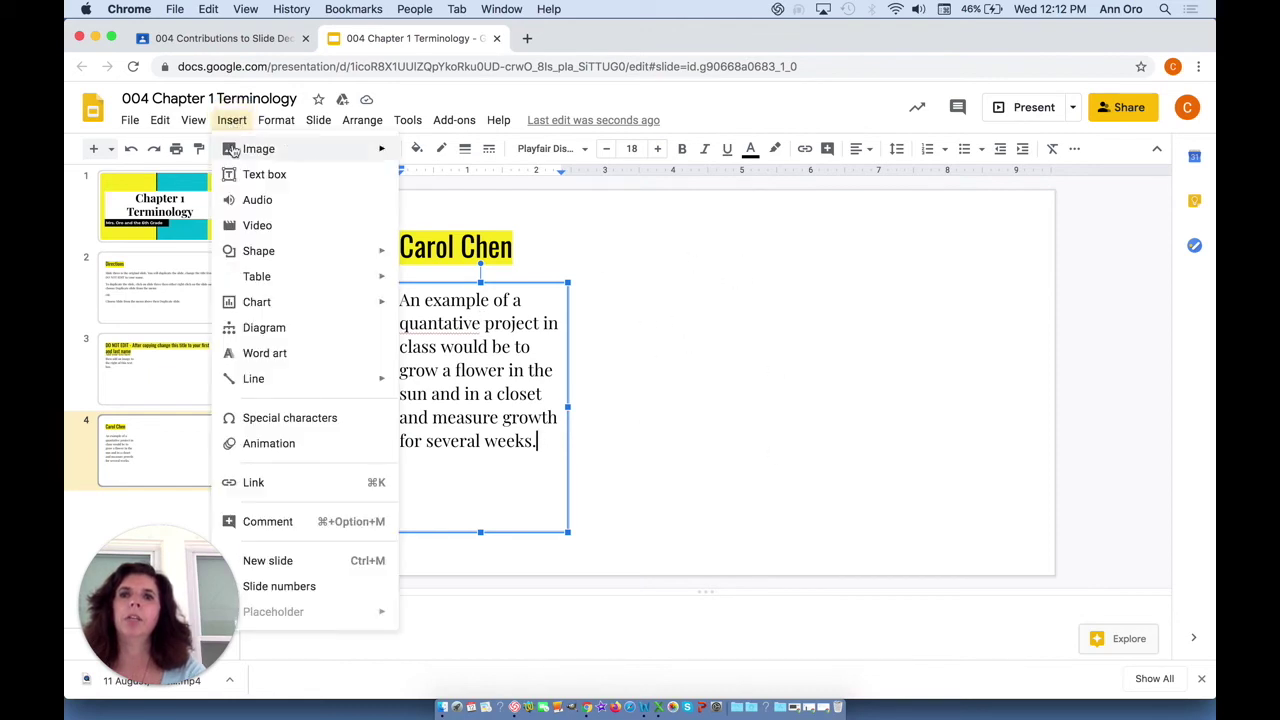
- Insert the first 'sunflower' web image search result onto slide 4, then close the deck
mouse_move(233, 152)
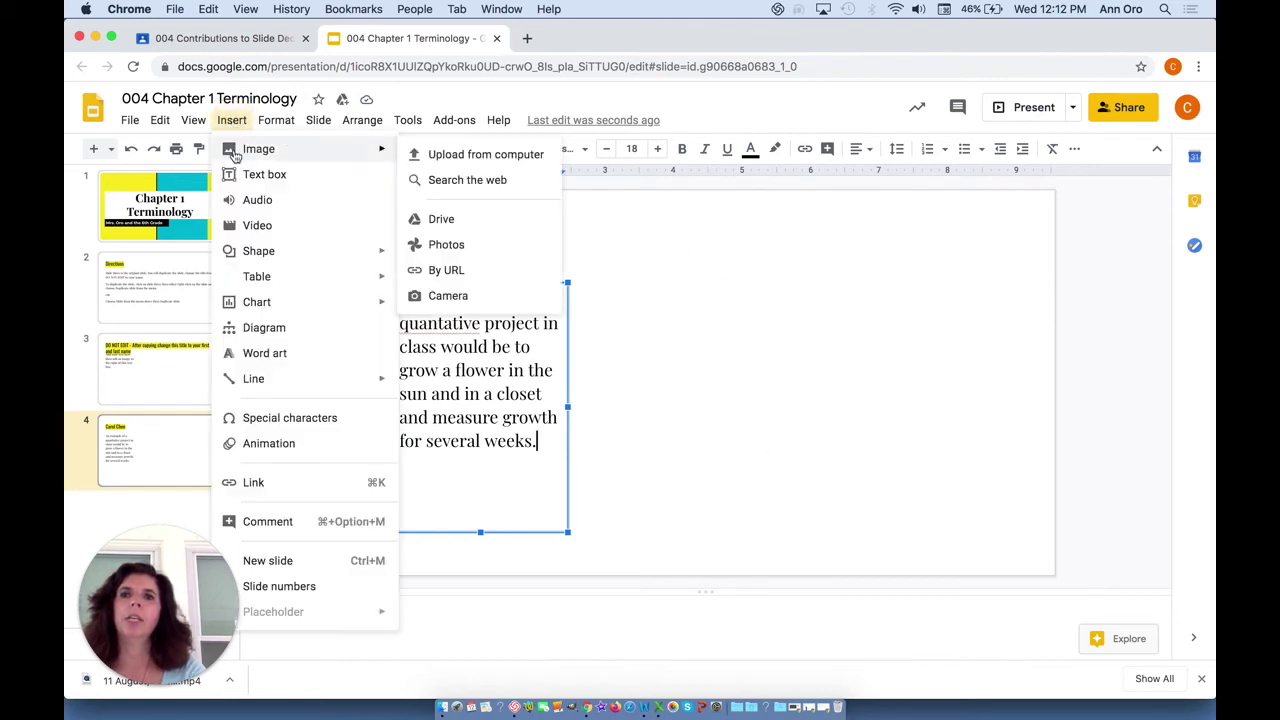
left_click(425, 180)
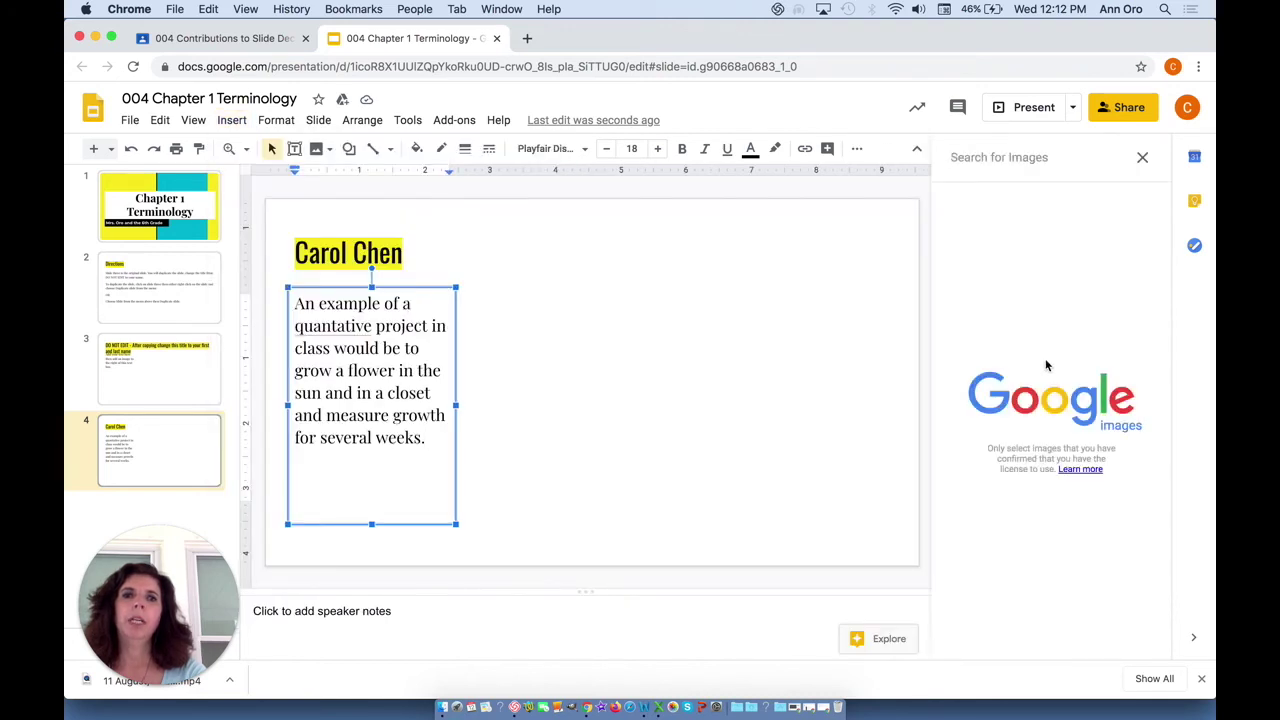
type("sunflower")
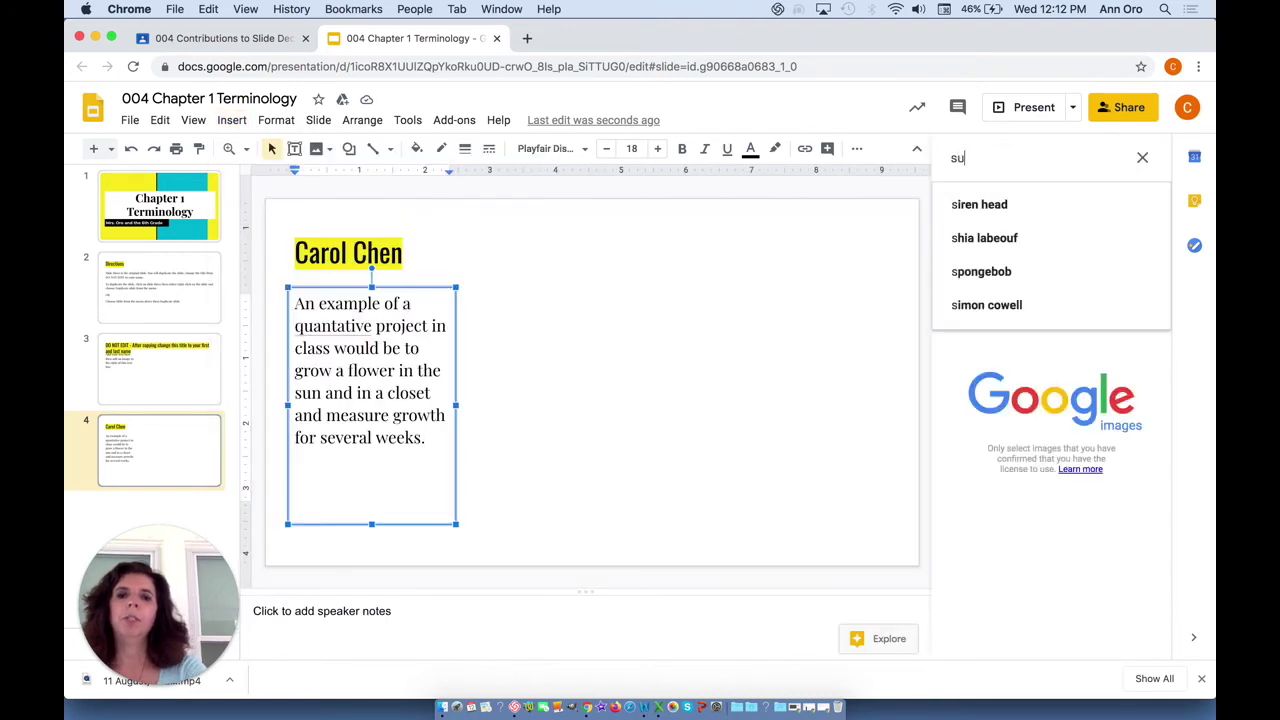
key("Return")
left_click_drag(1060, 265, 624, 342)
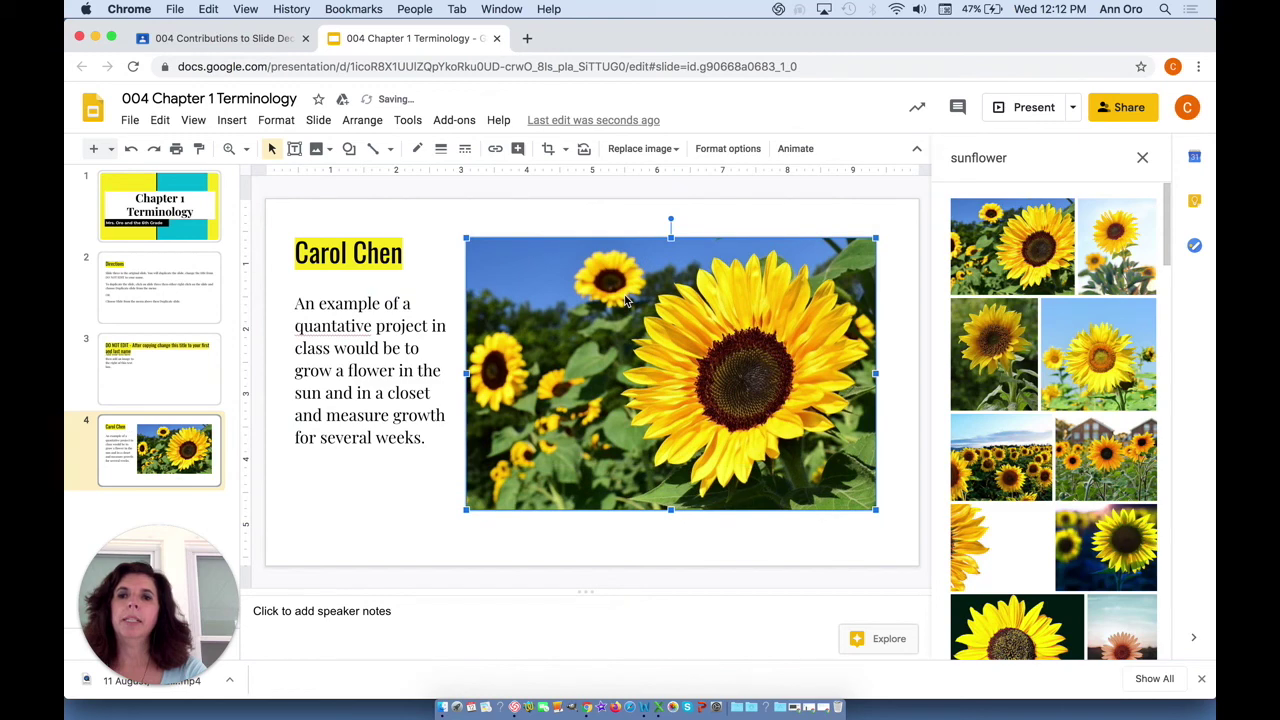
left_click(497, 38)
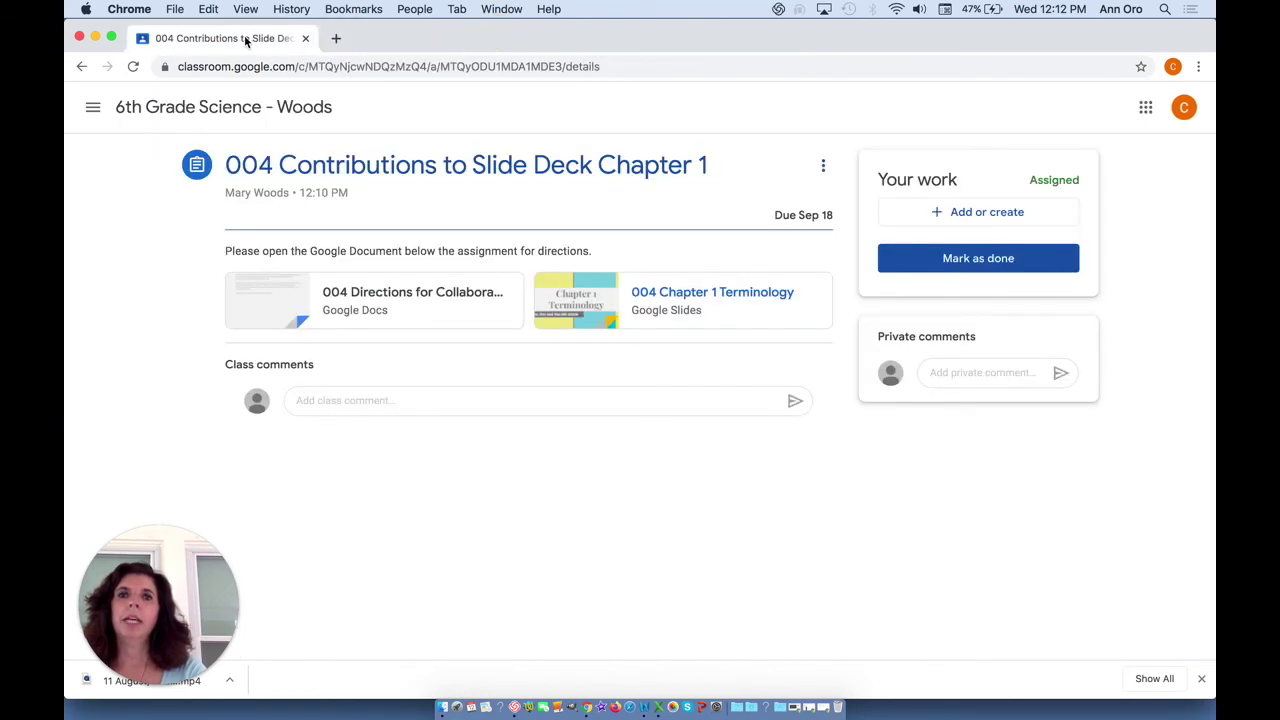
- Turn in the first student's work and open the teacher's Student work overview
left_click(988, 258)
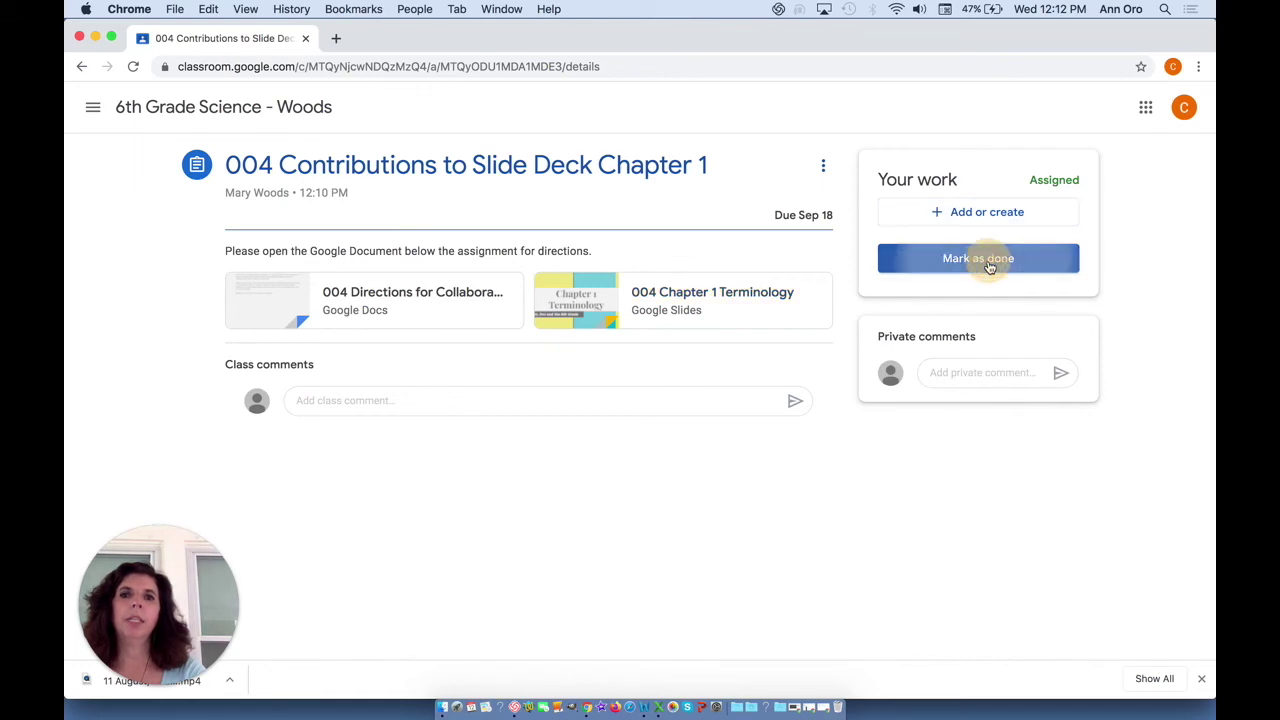
left_click(709, 417)
left_click(501, 8)
left_click(539, 208)
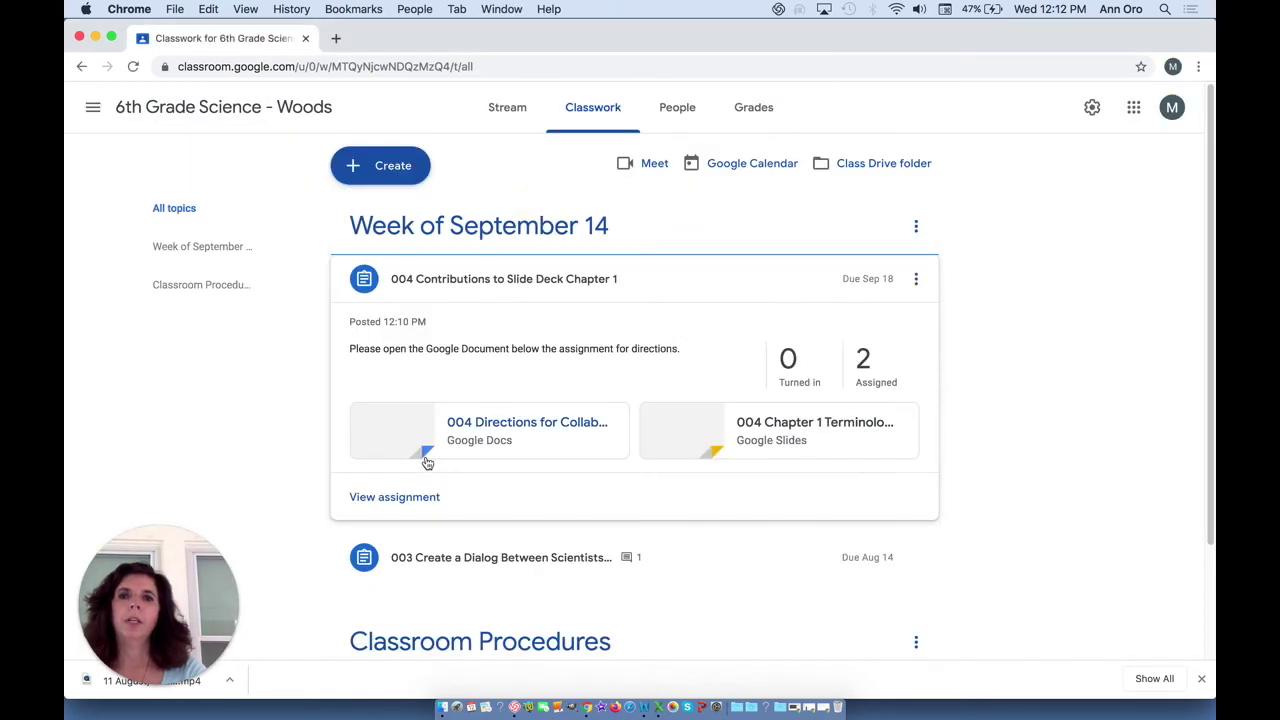
left_click(418, 496)
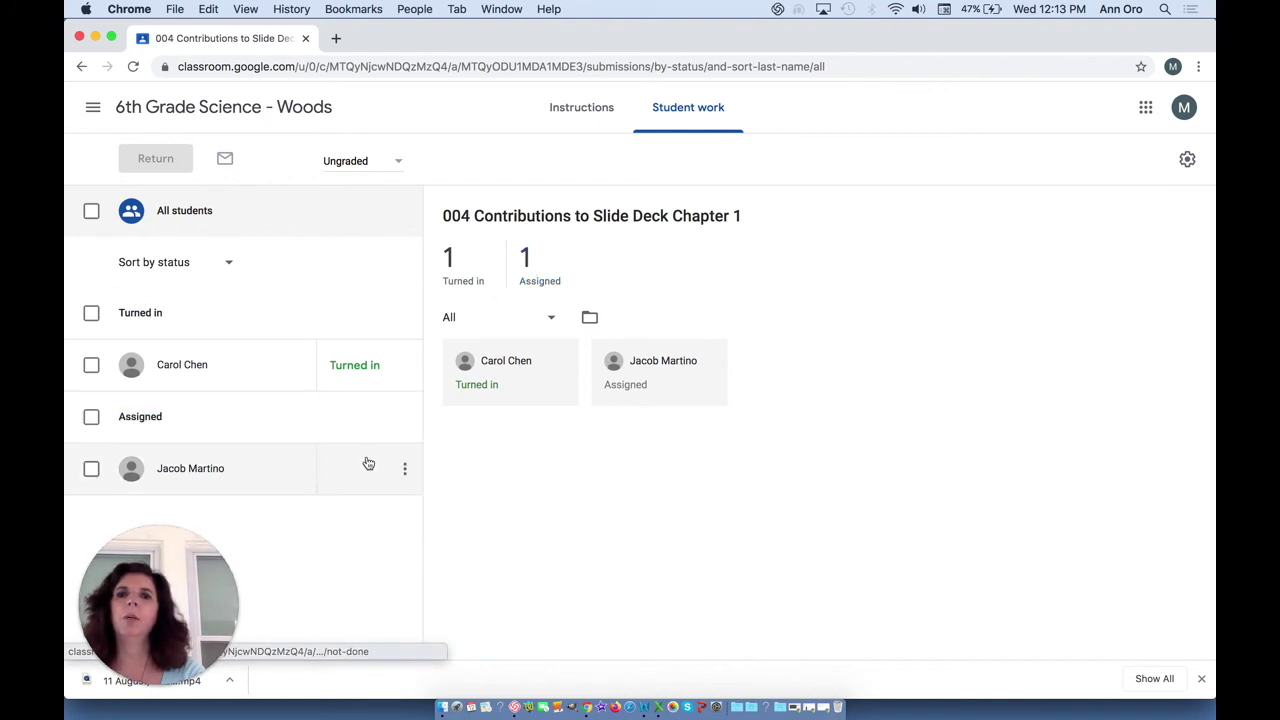
- Switch to the second student's classroom window
left_click(510, 8)
left_click(510, 8)
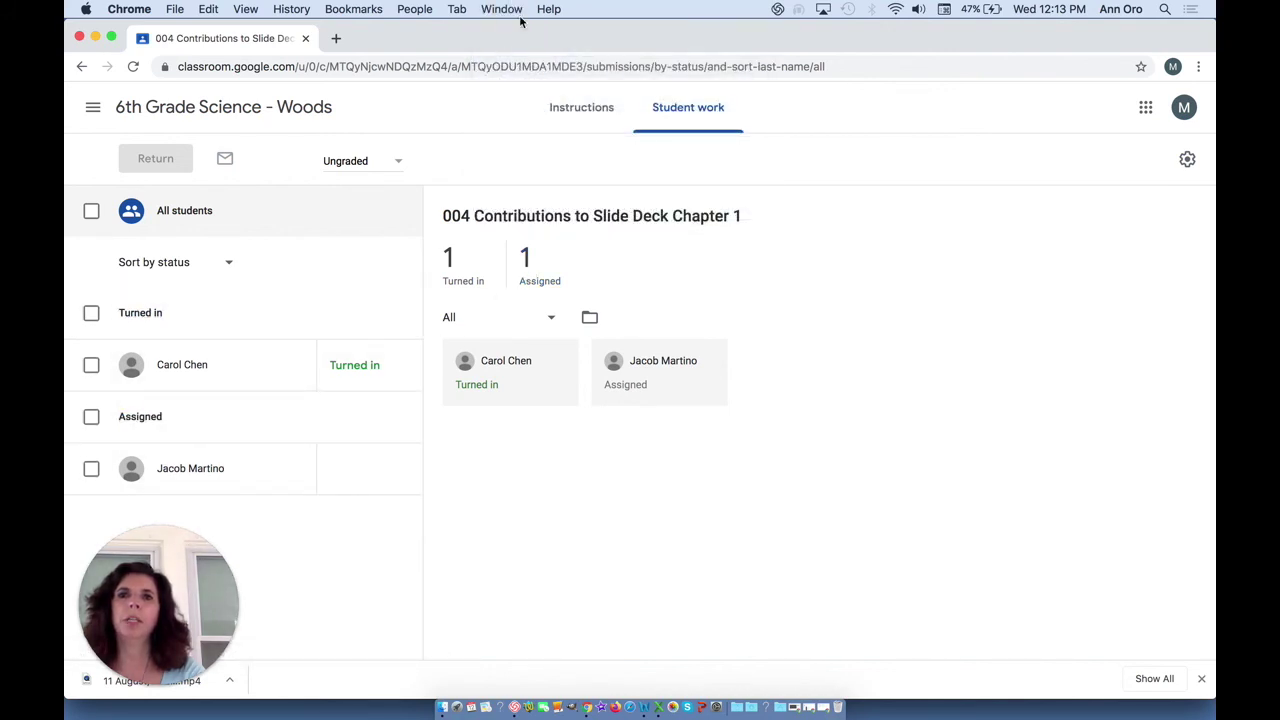
left_click(510, 8)
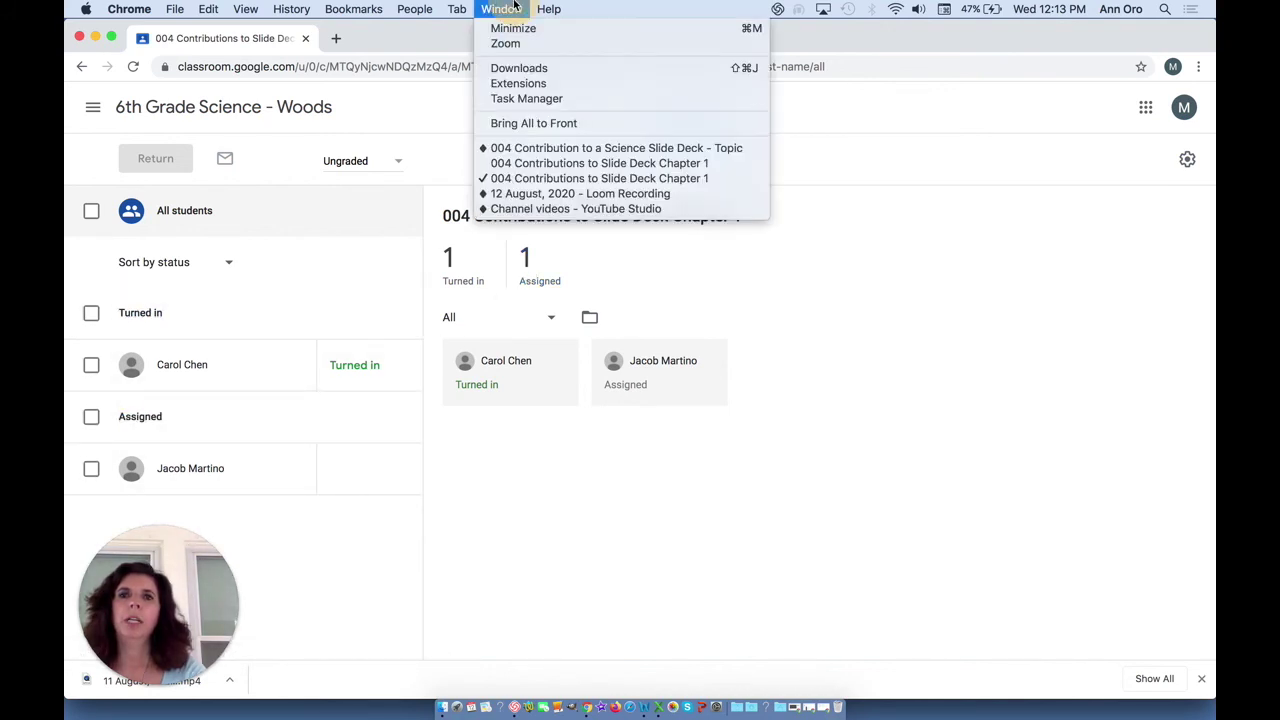
- Open the 004 Contributions to Slide Deck Chapter 1 assignment and read its directions document
left_click(524, 168)
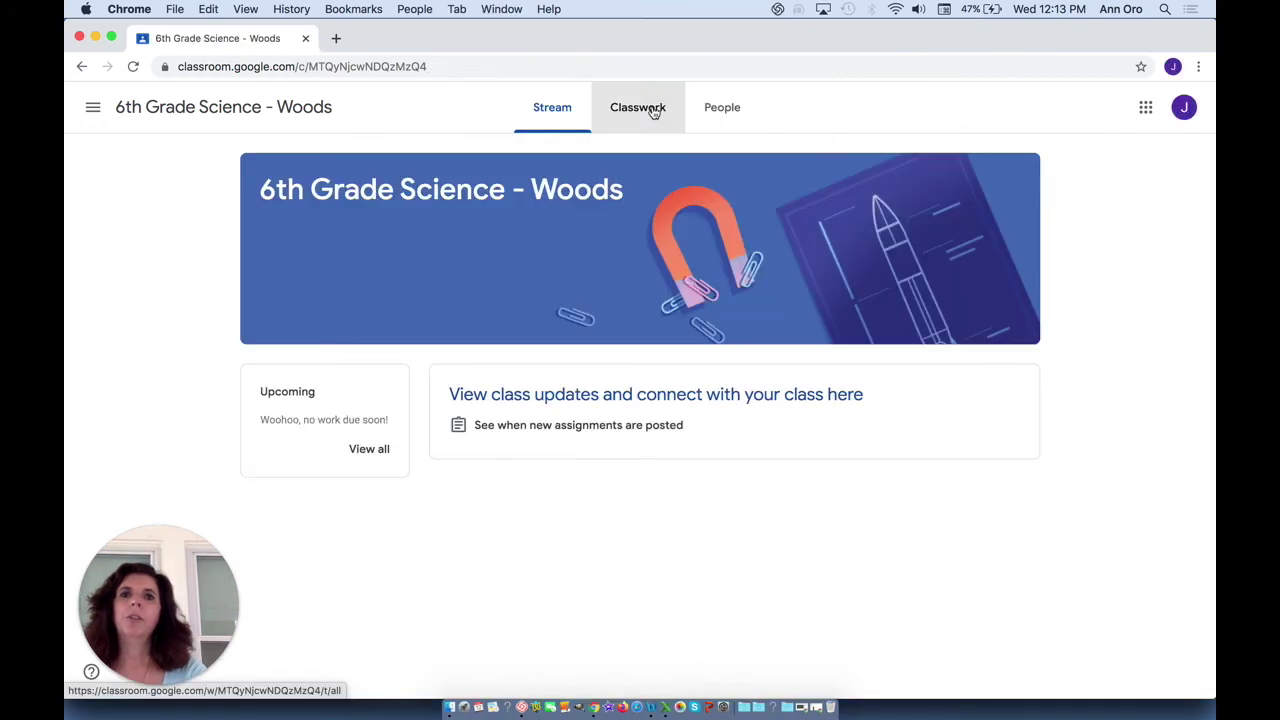
left_click(649, 109)
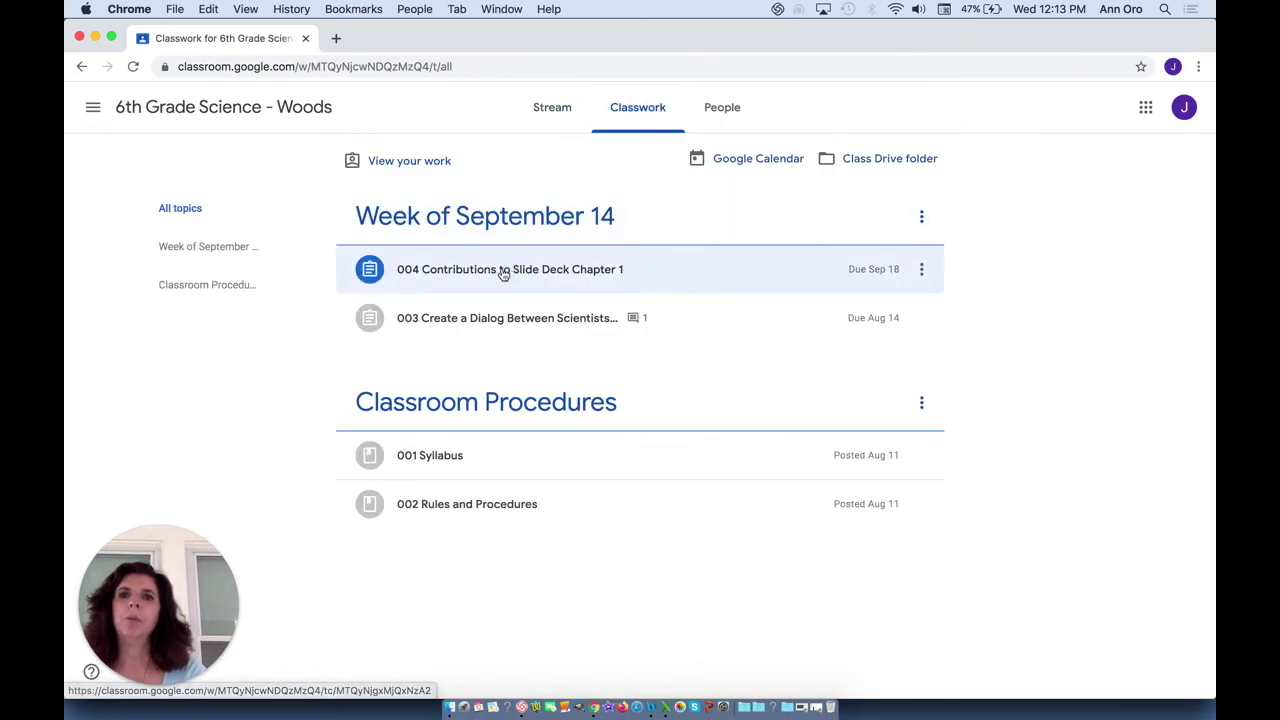
left_click(509, 272)
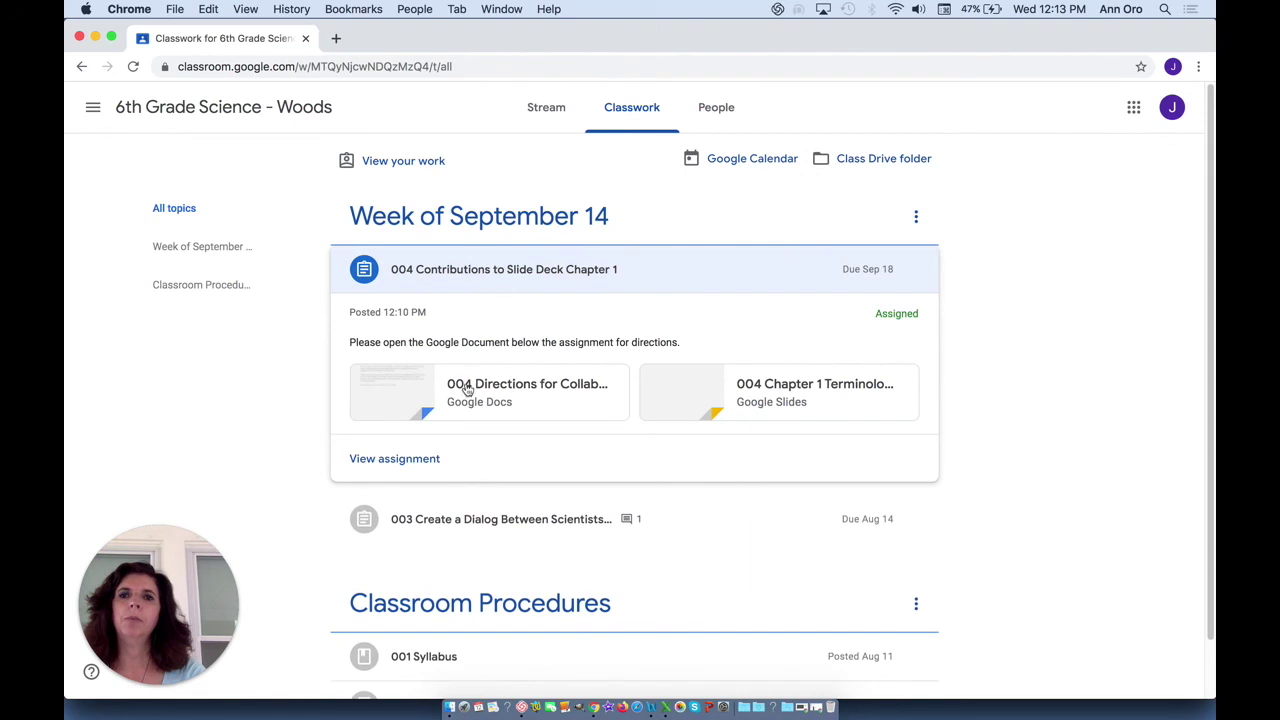
left_click(430, 459)
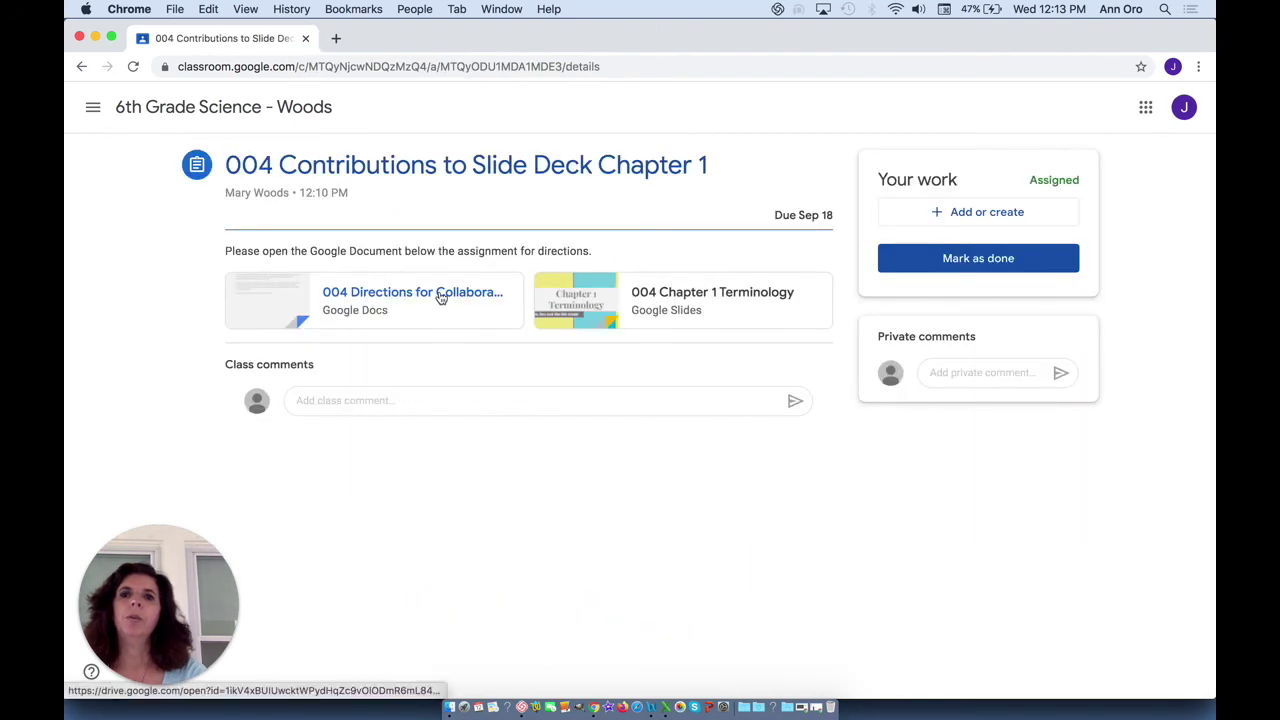
left_click(440, 292)
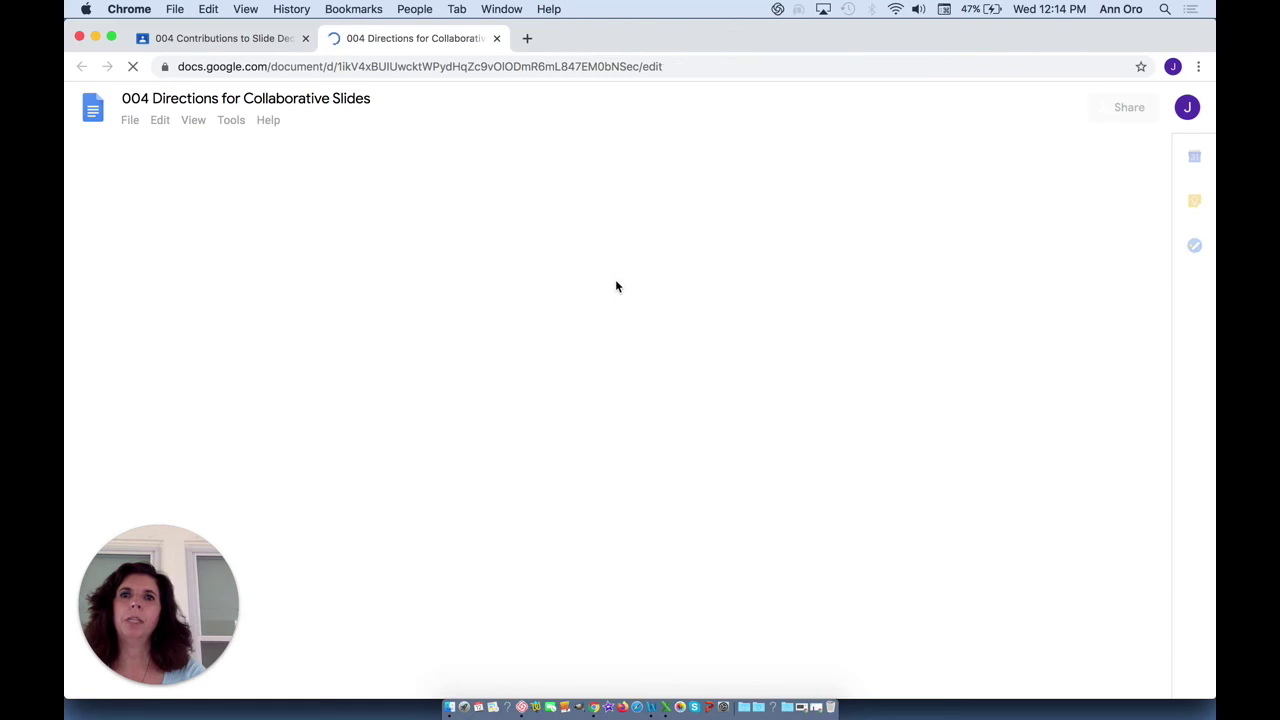
left_click(497, 39)
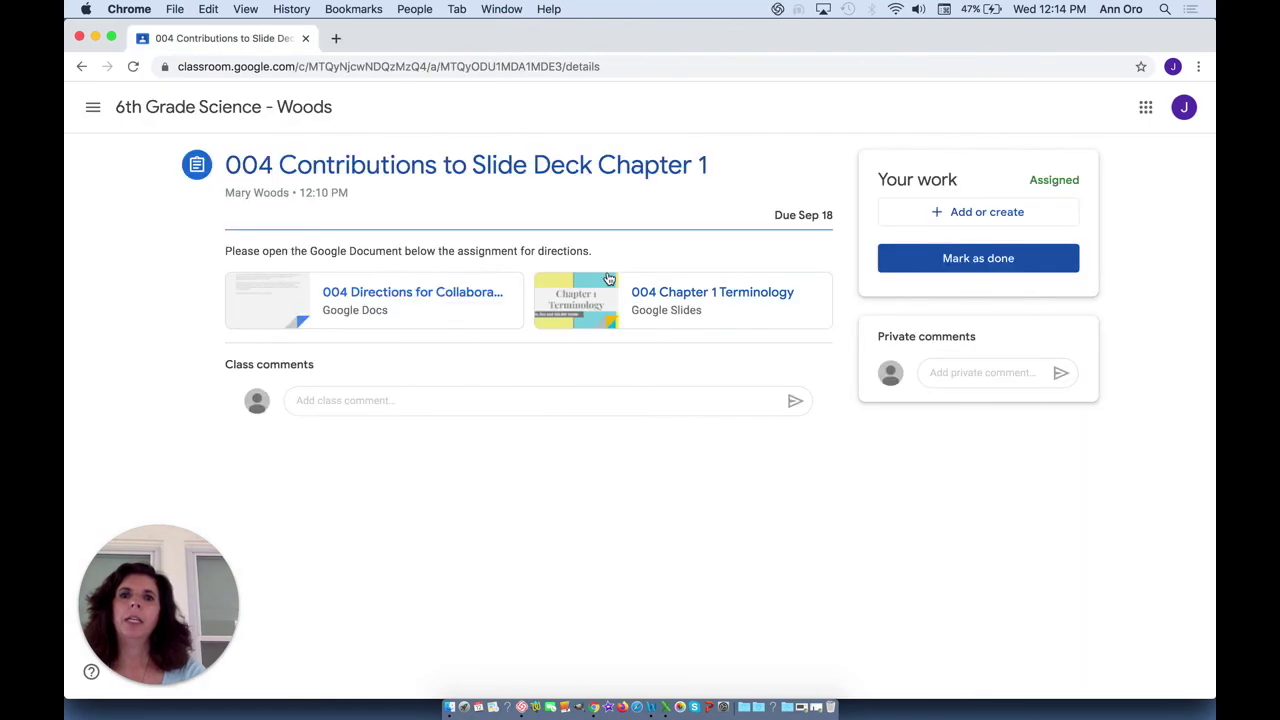
- Duplicate template slide 3 as slide 4 with the second student's name and paper airplane text, then close the deck
left_click(651, 295)
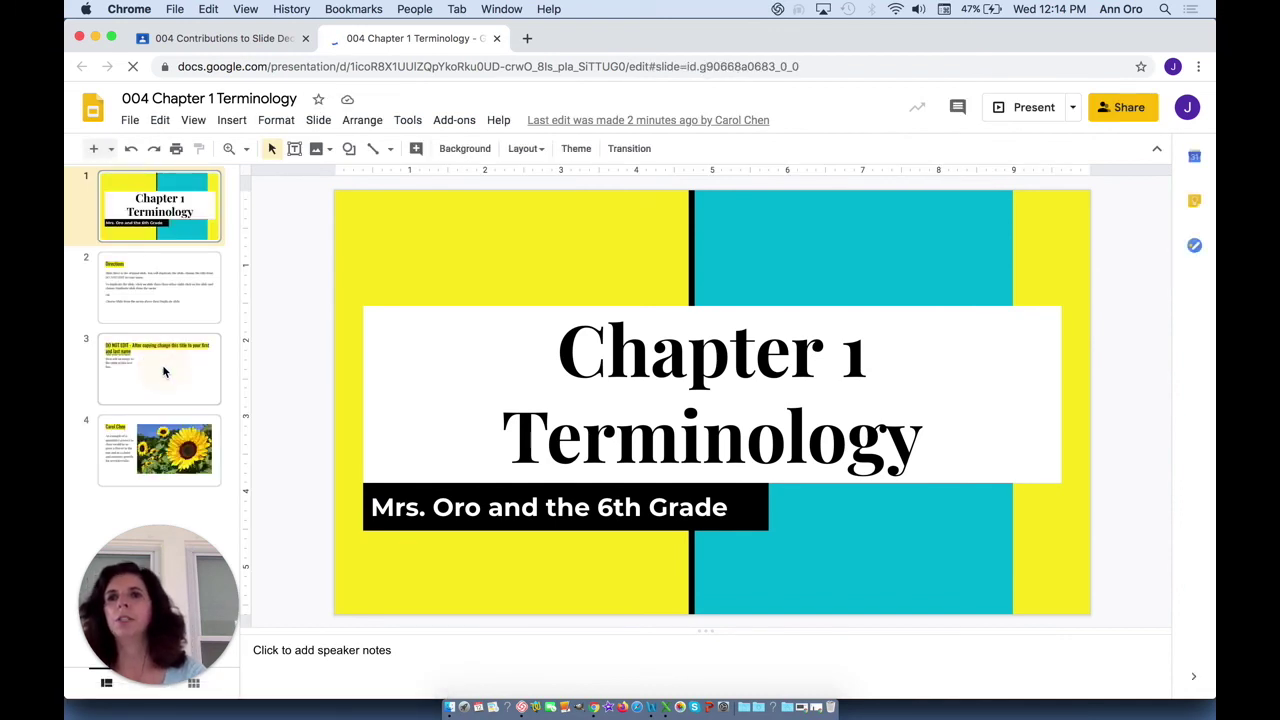
left_click(164, 372)
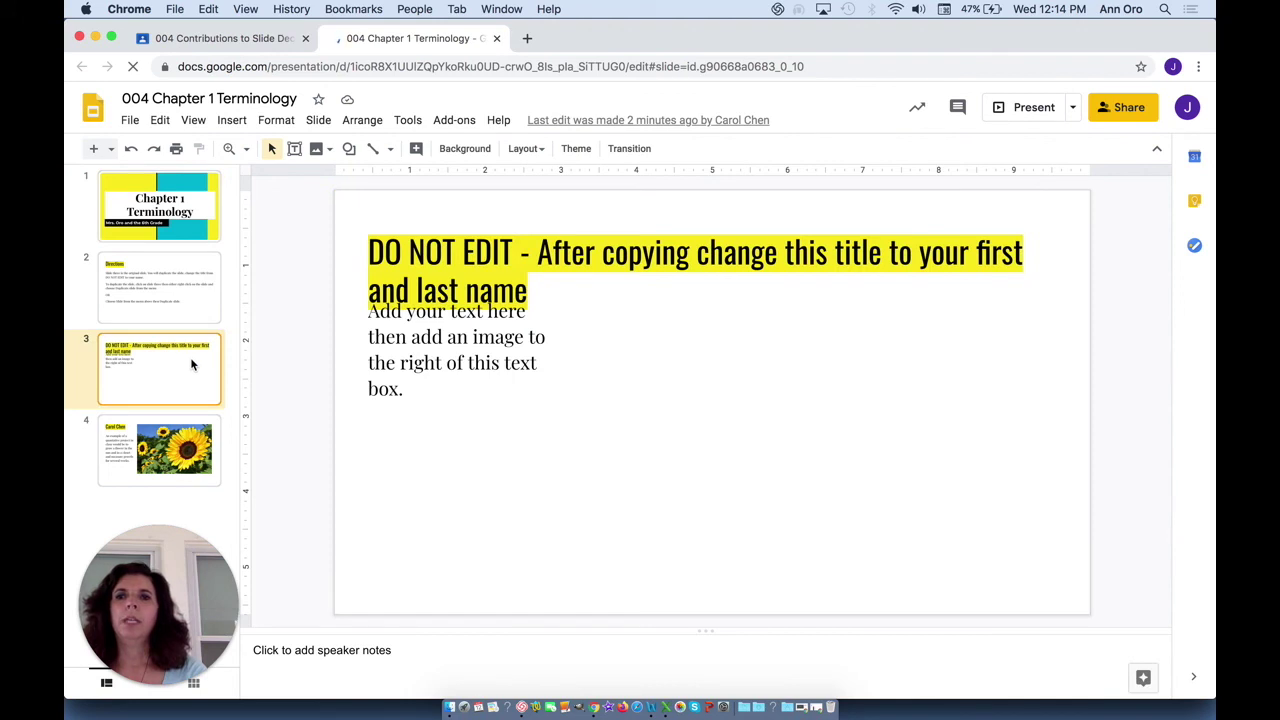
right_click(191, 363)
left_click(240, 380)
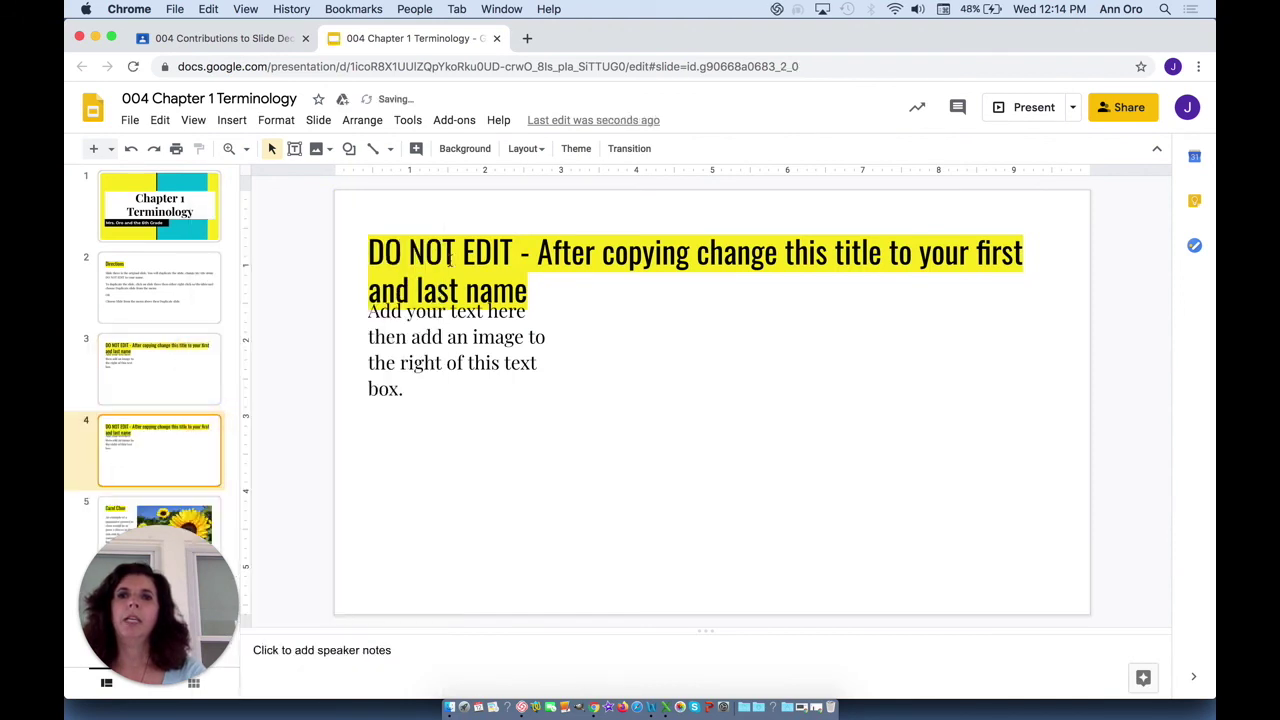
triple_click(454, 251)
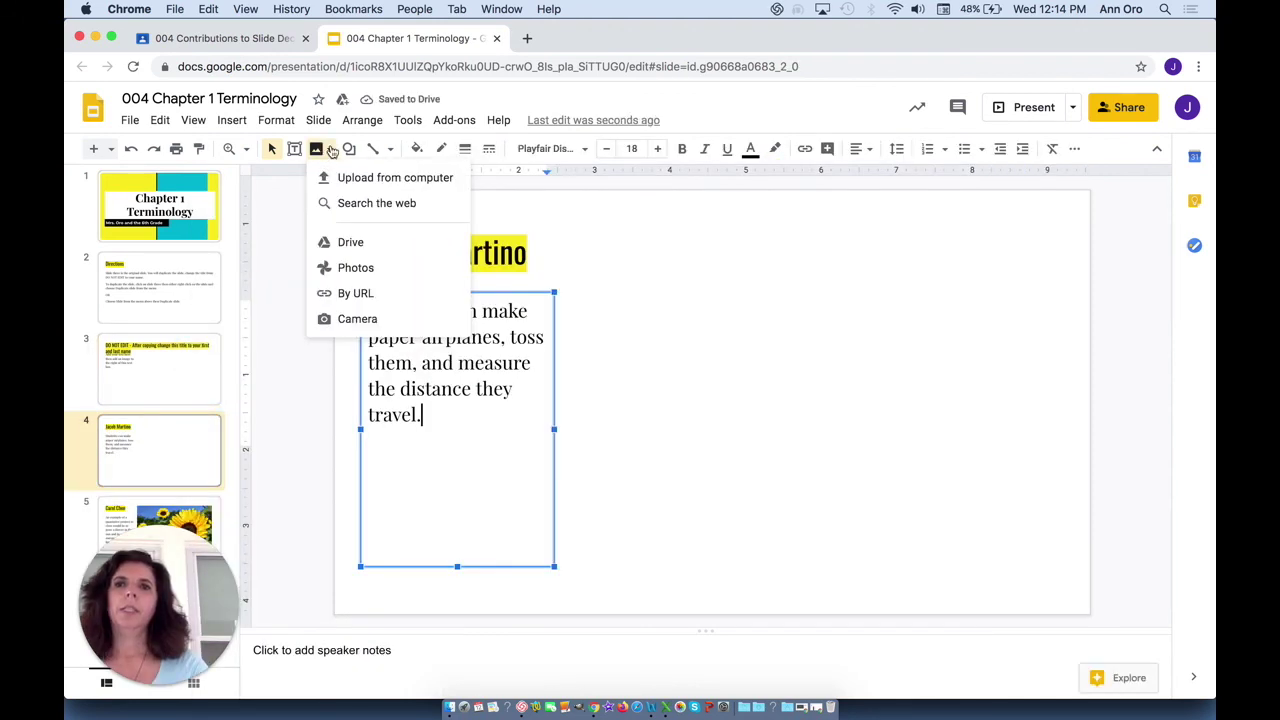
left_click(360, 205)
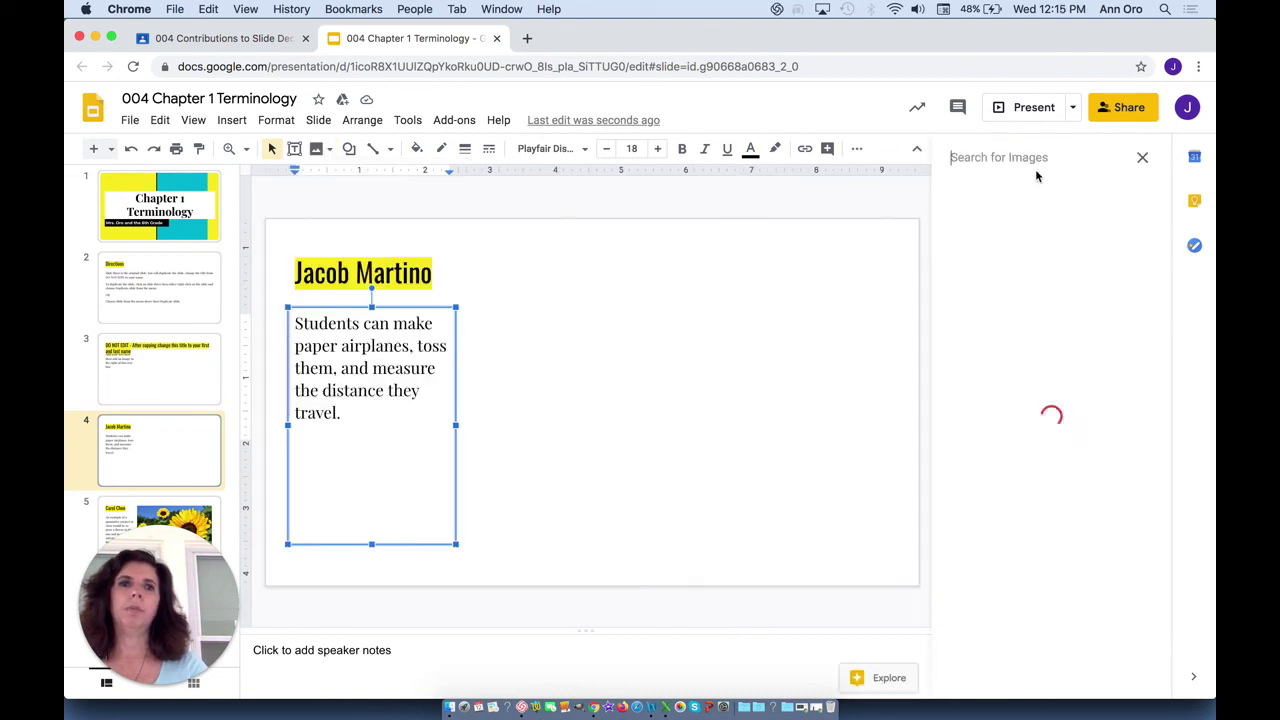
left_click(497, 39)
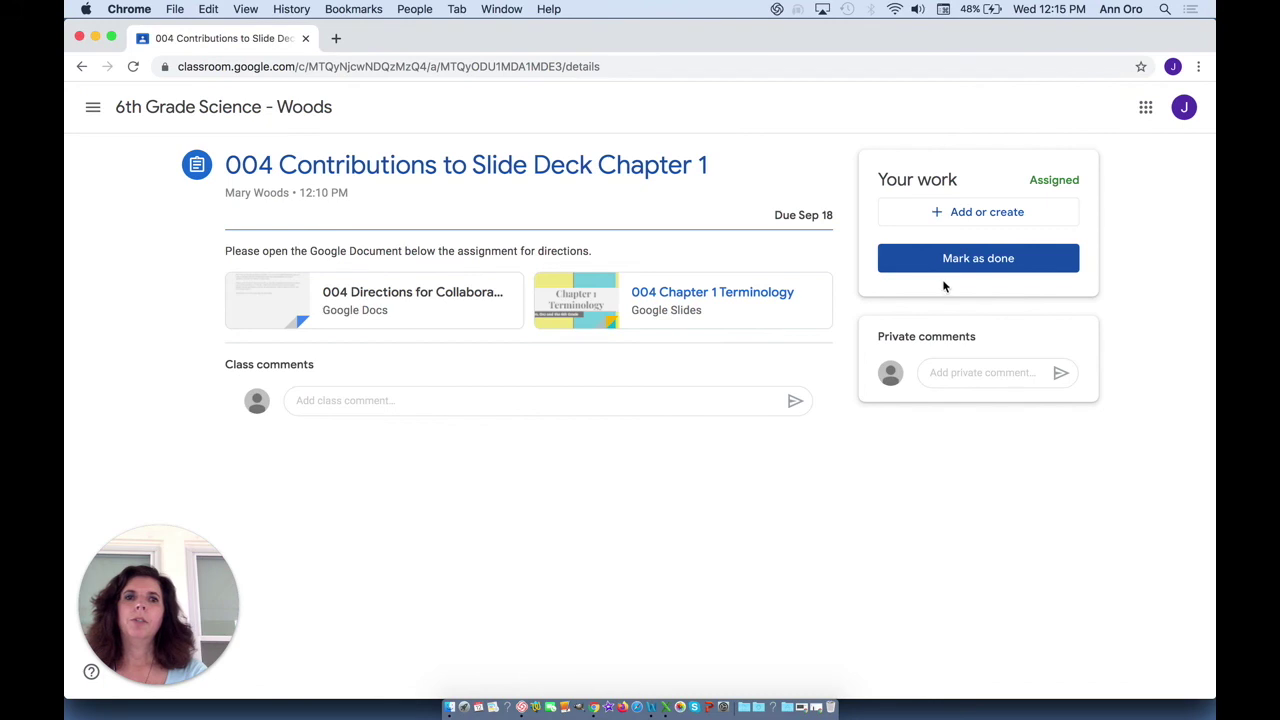
- Mark the second student's assignment as done and confirm turning it in
left_click(943, 258)
key("Return")
left_click(503, 9)
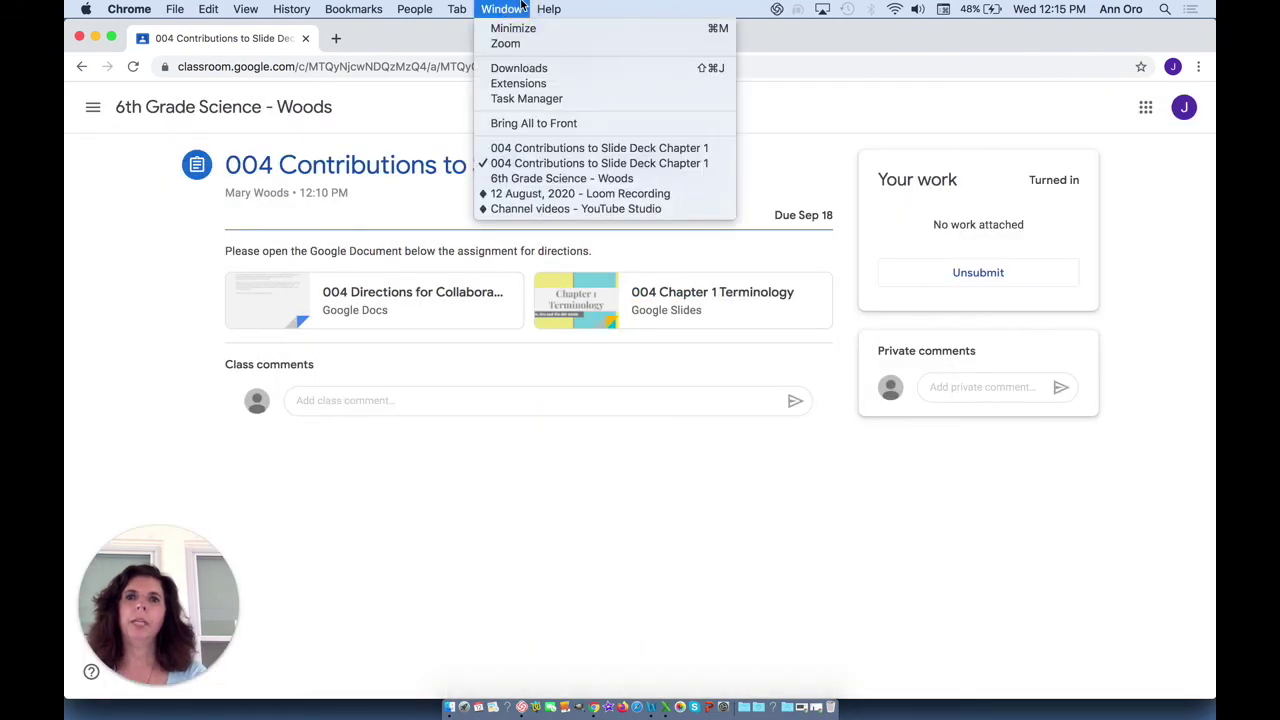
- Switch to the first student's window and open its assignment page, leaving the class comment empty
left_click(537, 178)
left_click(634, 106)
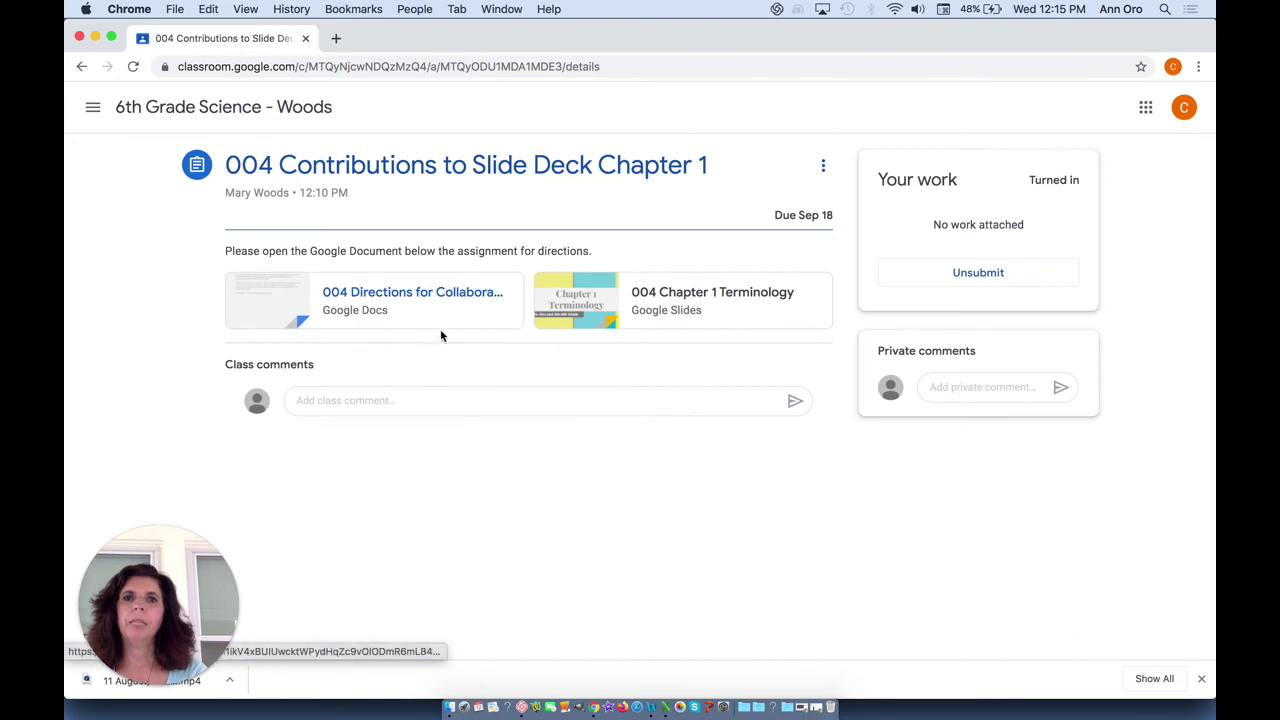
left_click(373, 396)
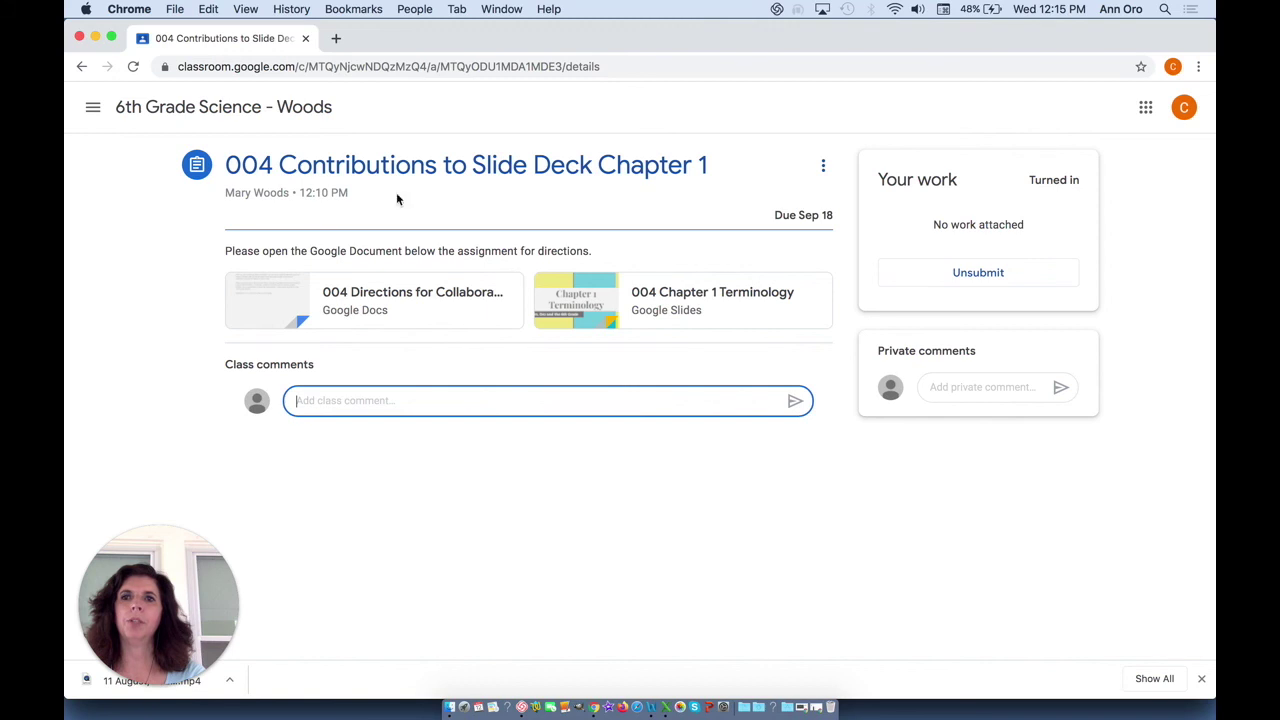
left_click(411, 462)
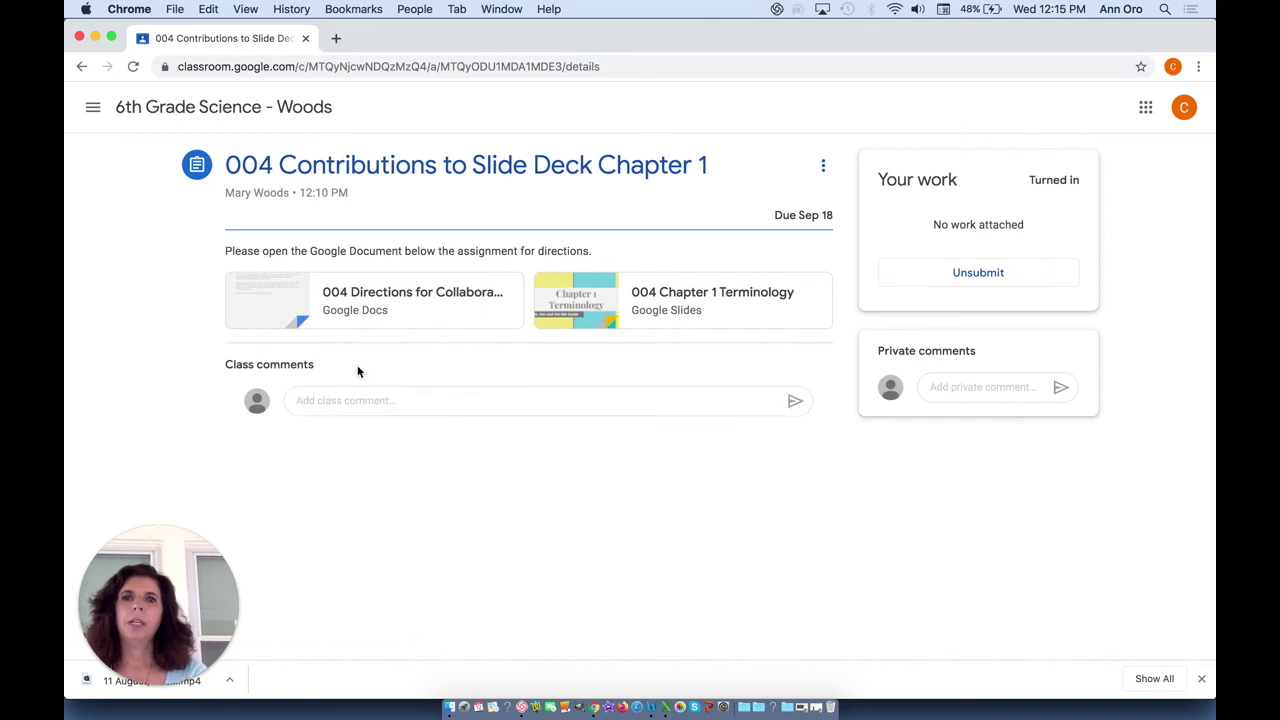
- Open the 004 Chapter 1 Terminology deck and view slide 4 (paper airplane) and slide 5 (sunflower)
left_click(640, 287)
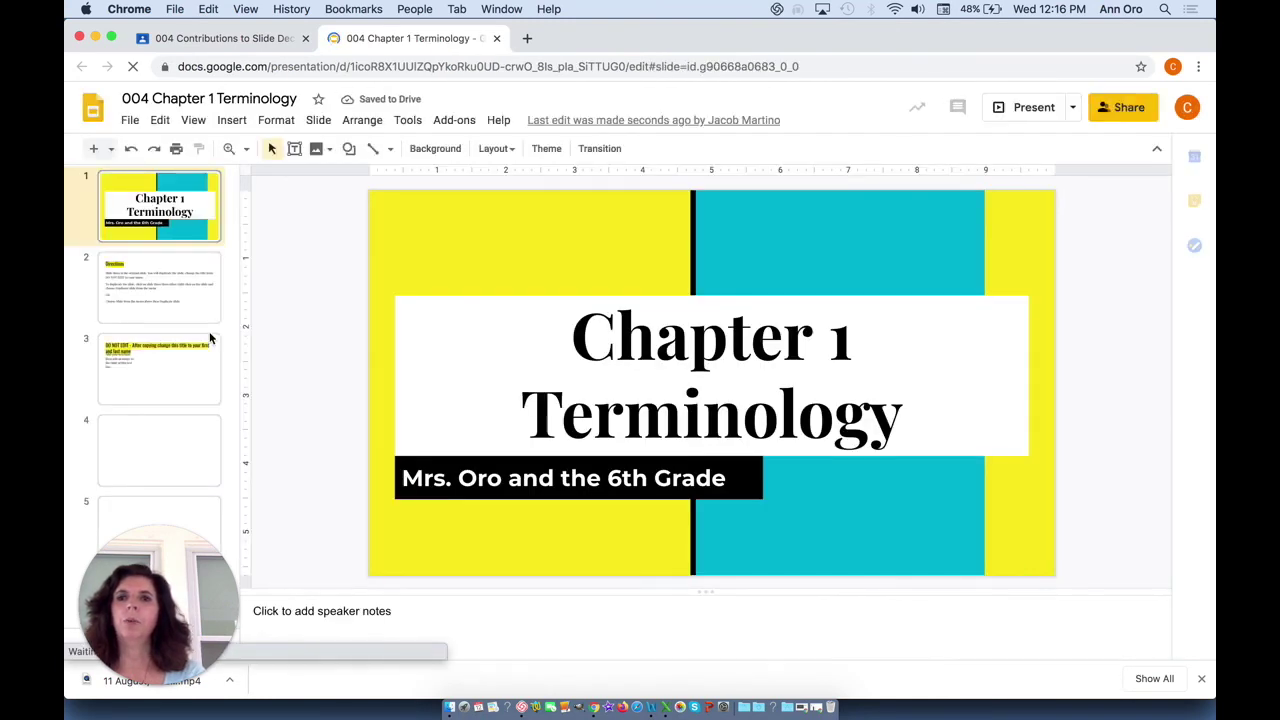
left_click(183, 436)
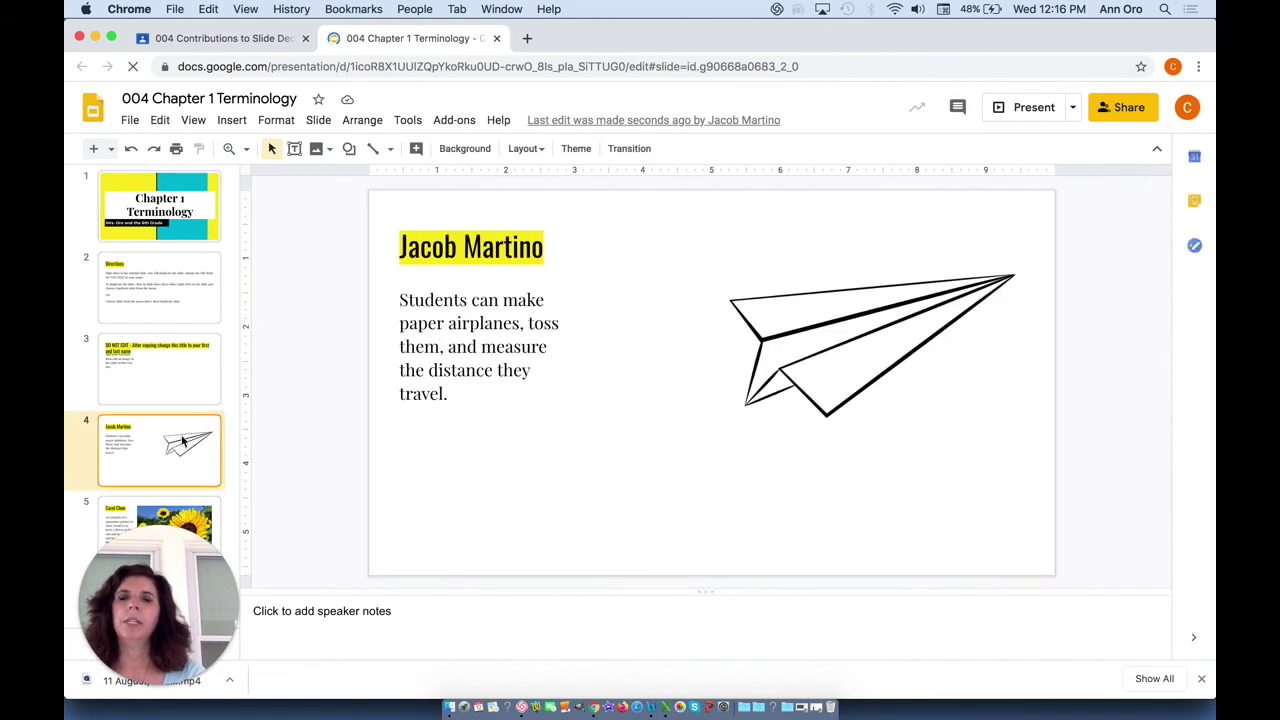
left_click(190, 522)
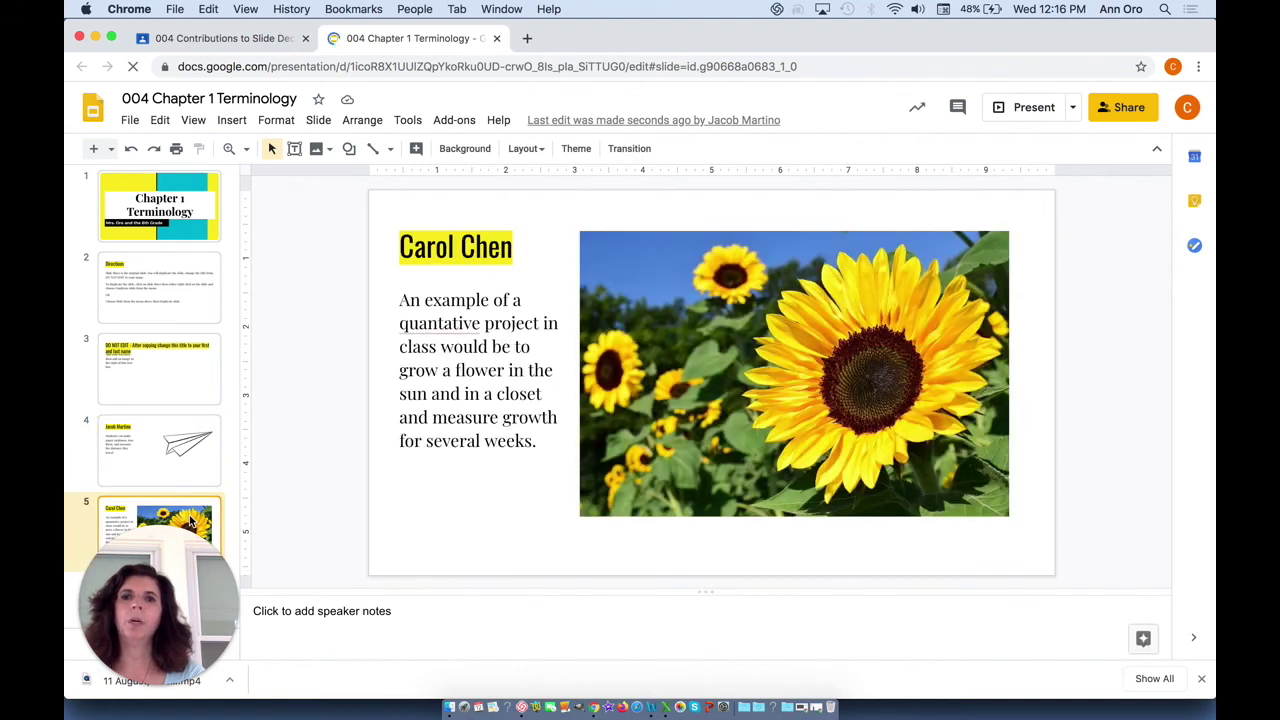